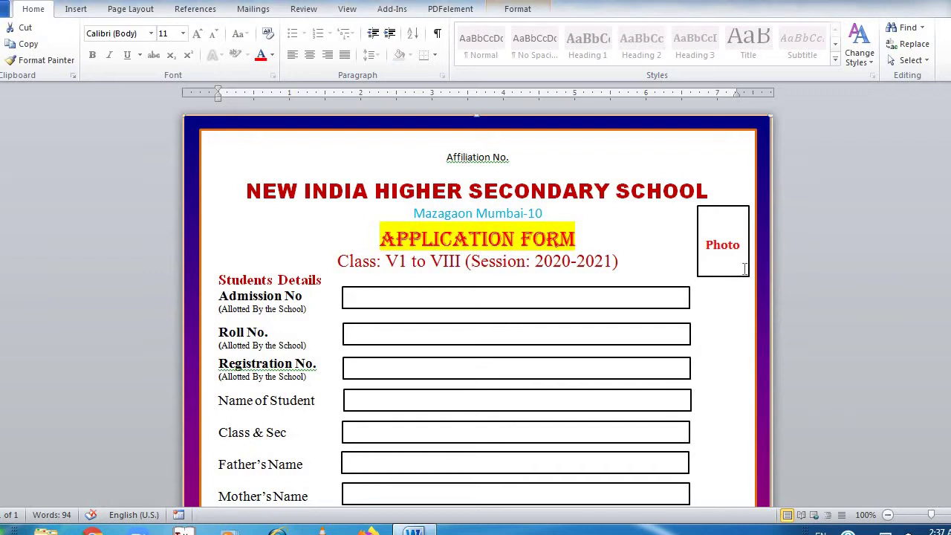
Step: Select the Affiliation No., school name and Mazagaon Mumbai-10 header lines in turn
click(507, 162)
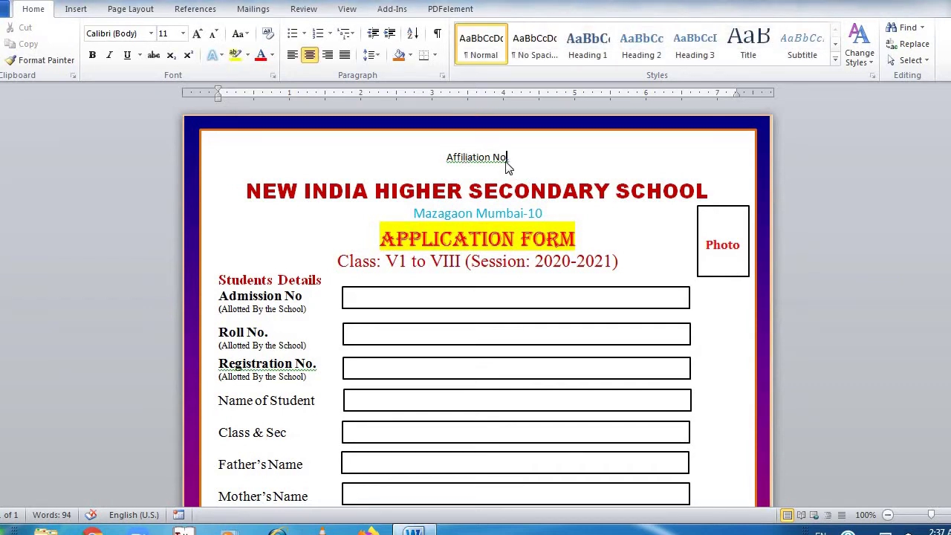
key(shift+Left)
key(shift+Left)
key(shift+Left)
key(shift+Left)
key(shift+Left)
key(shift+Left)
key(shift+Left)
key(shift+Left)
key(shift+Left)
key(shift+Left)
key(shift+Left)
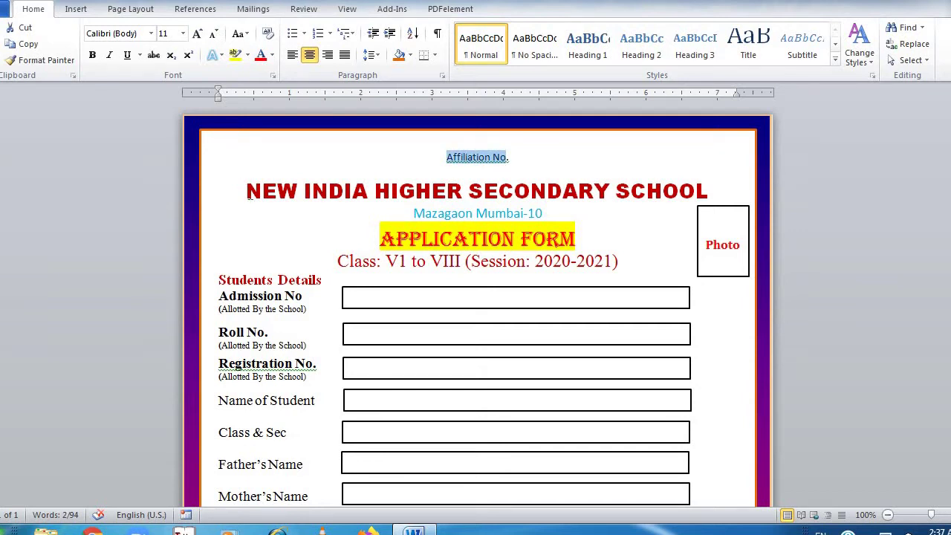
click(247, 191)
key(shift+Right)
key(shift+Right)
key(shift+Right)
key(shift+Right)
key(shift+Right)
key(shift+Right)
key(shift+Right)
key(shift+Right)
key(shift+Right)
key(shift+Right)
key(shift+Right)
key(shift+Right)
key(shift+Right)
key(shift+Right)
key(shift+Right)
key(shift+Right)
key(shift+Right)
key(shift+Right)
key(shift+Right)
key(shift+Right)
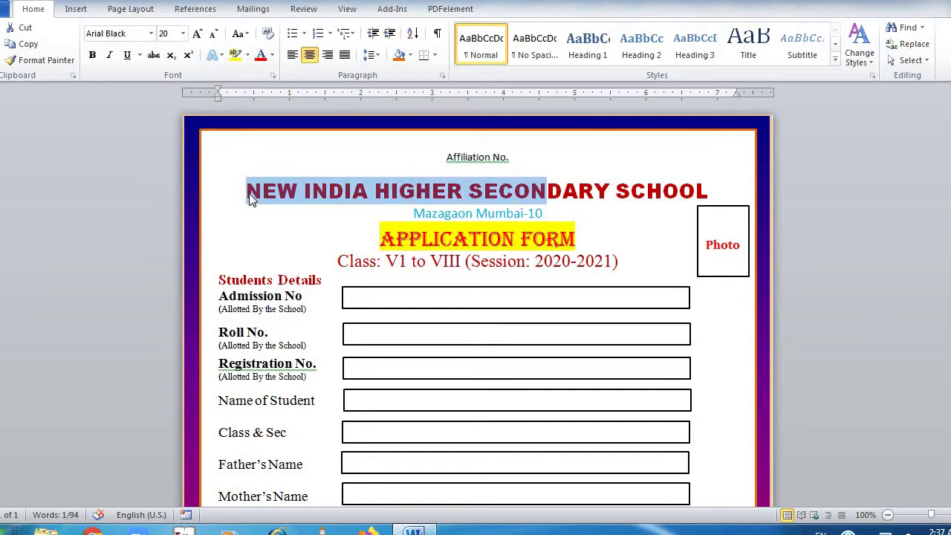
key(shift+Right)
key(shift+Right)
key(shift+Right)
key(shift+Right)
key(shift+Right)
key(shift+Right)
key(shift+Right)
key(shift+Right)
key(shift+Right)
key(shift+Right)
key(shift+Right)
key(shift+Right)
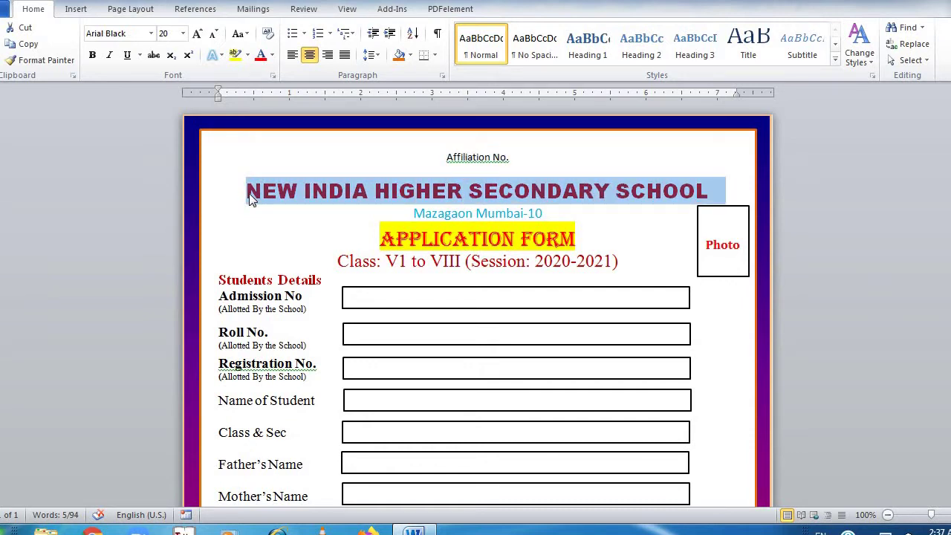
click(548, 214)
key(shift+Left)
key(shift+Left)
key(shift+Left)
key(shift+Left)
key(shift+Left)
key(shift+Left)
key(shift+Left)
key(shift+Left)
key(shift+Left)
key(shift+Left)
key(shift+Left)
key(shift+Left)
key(shift+Left)
key(shift+Left)
key(shift+Left)
key(shift+Left)
key(shift+Left)
key(shift+Left)
key(shift+Left)
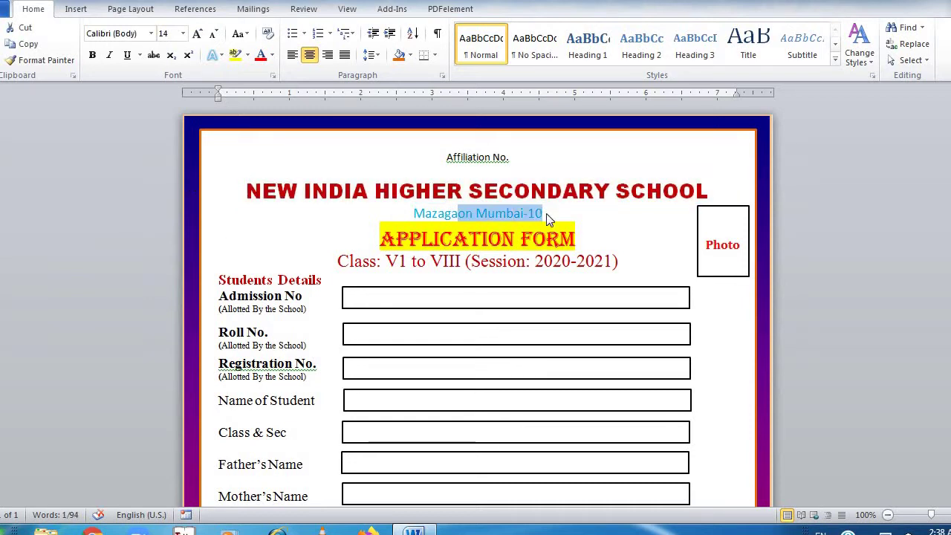
key(shift+Right)
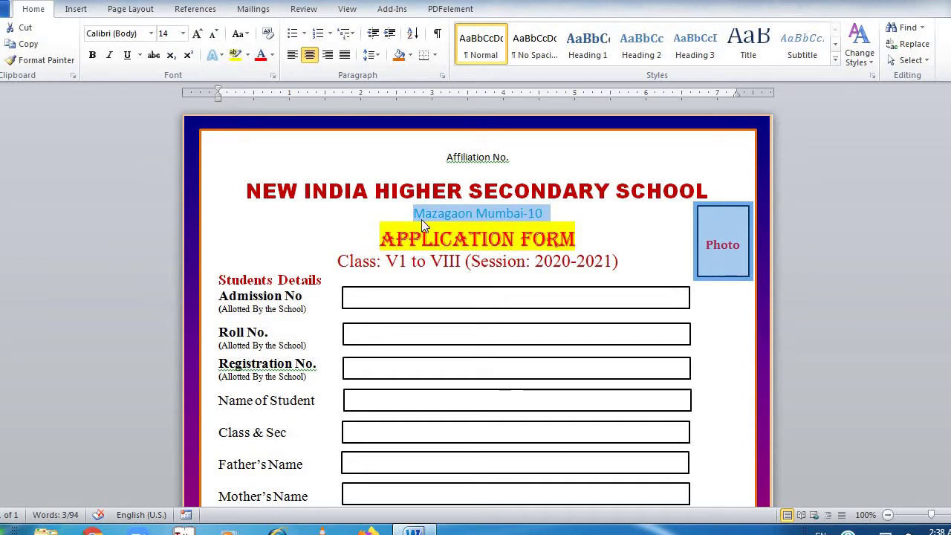
Step: Select the APPLICATION FORM heading and view font colour choices without changing them
click(417, 240)
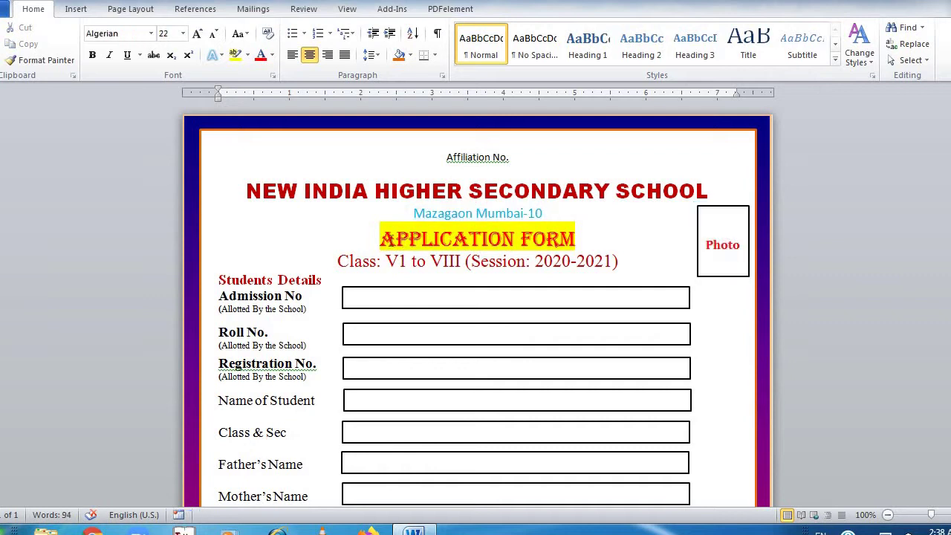
key(shift+Right)
key(shift+Right)
key(shift+Right)
key(shift+Right)
key(shift+Right)
key(shift+Right)
key(shift+Right)
key(shift+Right)
key(shift+Right)
key(shift+Right)
key(shift+Right)
key(shift+Right)
key(shift+Right)
key(shift+Right)
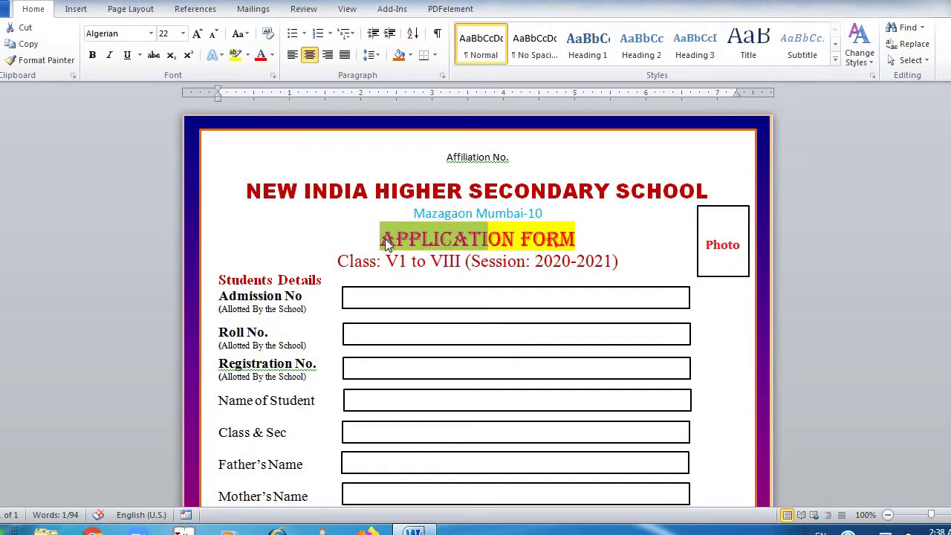
key(shift+Right)
key(shift+Right)
key(shift+Right)
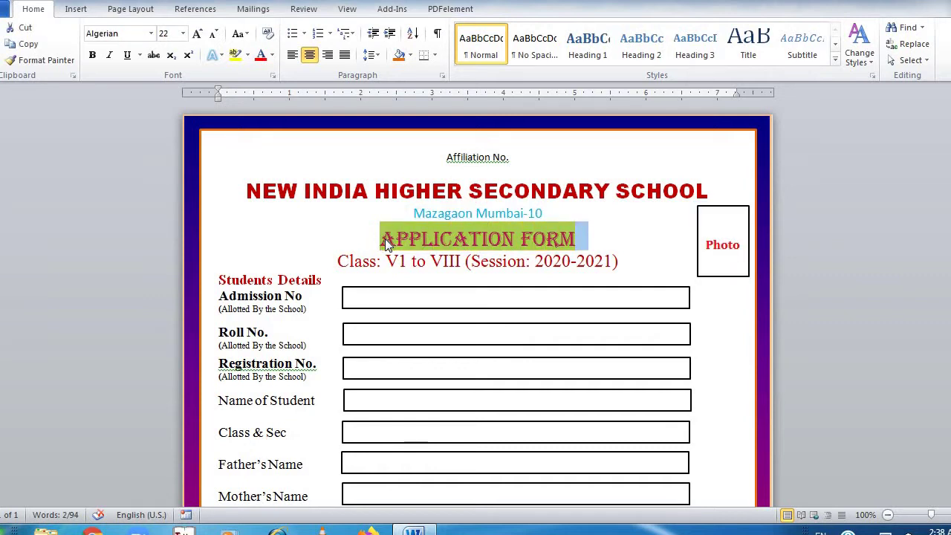
key(shift+Left)
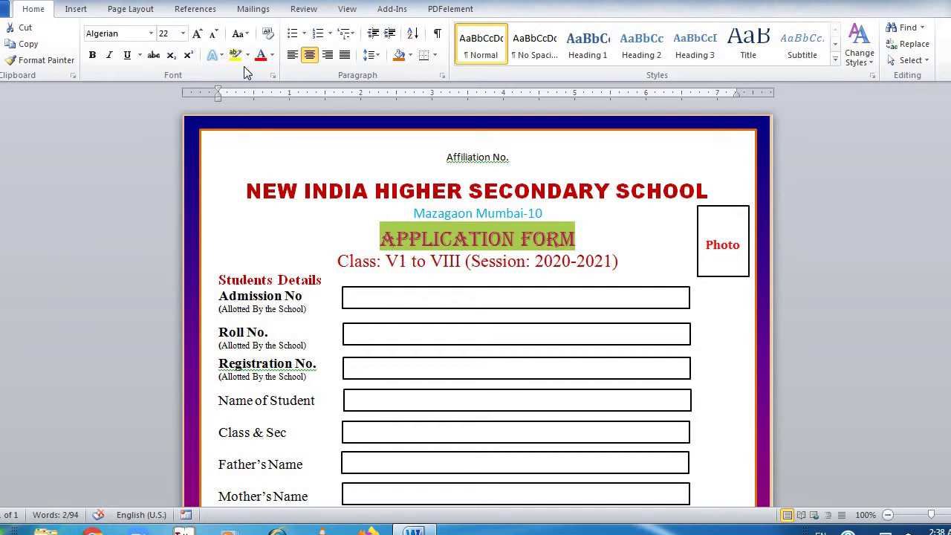
click(401, 245)
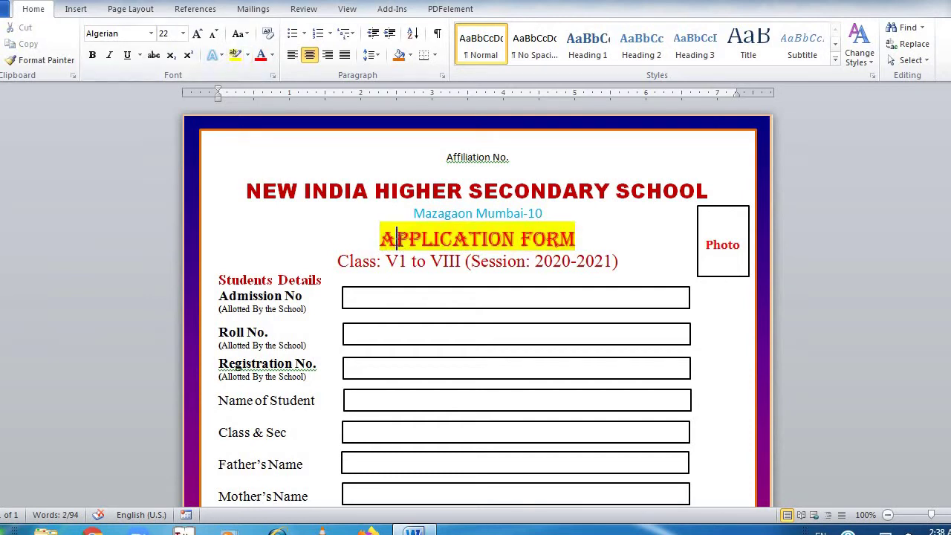
drag(381, 239, 408, 238)
click(274, 58)
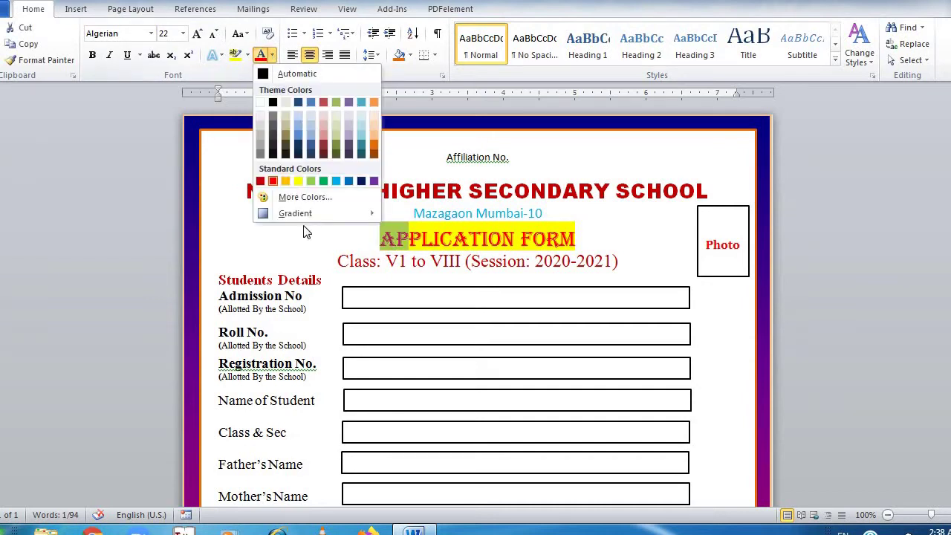
click(341, 265)
Step: Select the whole Class line of the form
drag(340, 266, 343, 271)
key(shift+Right)
key(shift+Right)
key(shift+Right)
key(shift+Right)
key(shift+Right)
key(shift+Right)
key(shift+Right)
key(shift+Right)
key(shift+Right)
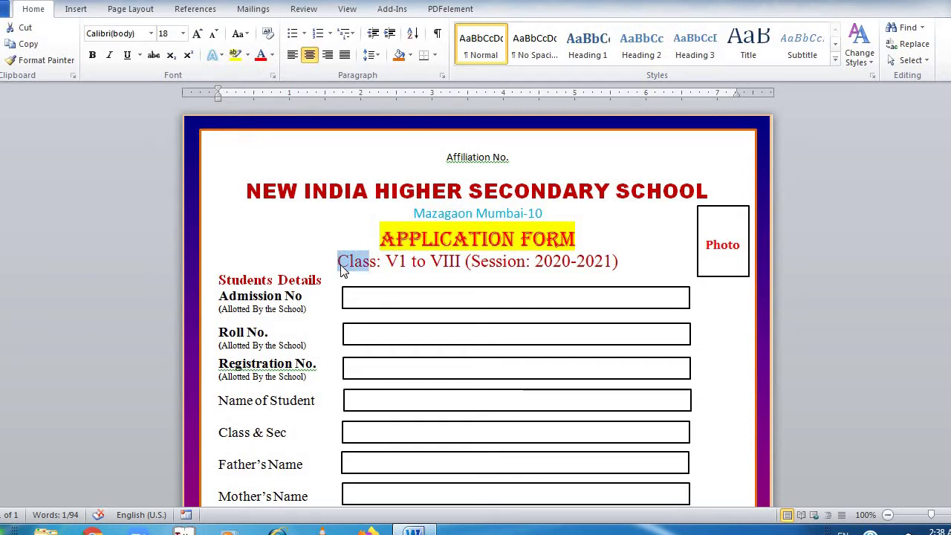
key(shift+Right)
key(shift+Right)
key(shift+Right)
key(shift+Right)
key(shift+Right)
key(shift+Right)
key(shift+Right)
key(shift+Right)
key(shift+Right)
key(shift+Right)
key(shift+Right)
key(shift+Right)
key(shift+Right)
key(shift+Right)
key(shift+Right)
key(shift+Right)
key(shift+Right)
key(shift+Right)
key(shift+Right)
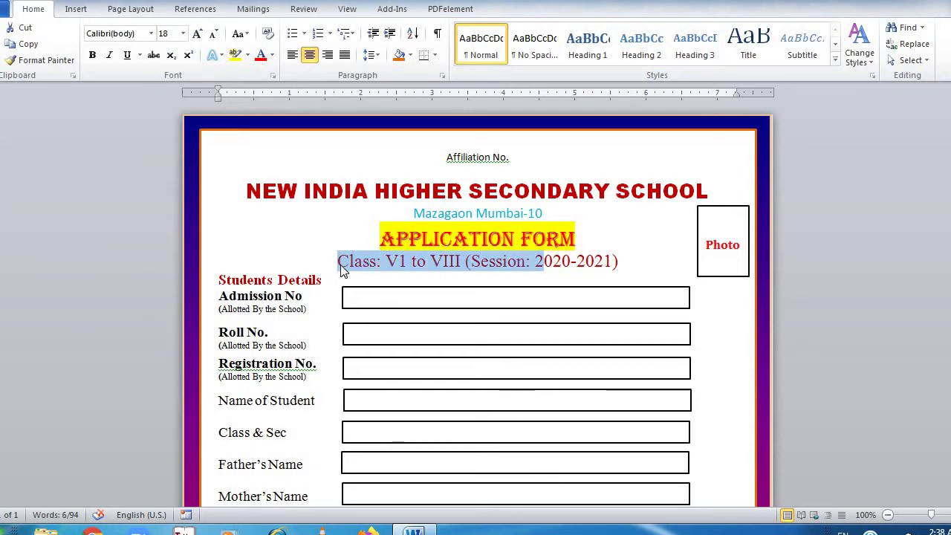
key(shift+Right)
key(shift+Right)
key(shift+Right)
key(shift+Right)
key(shift+Right)
key(shift+Right)
key(shift+Right)
key(shift+Right)
key(shift+Right)
key(shift+Right)
key(shift+Right)
key(shift+Right)
key(shift+Right)
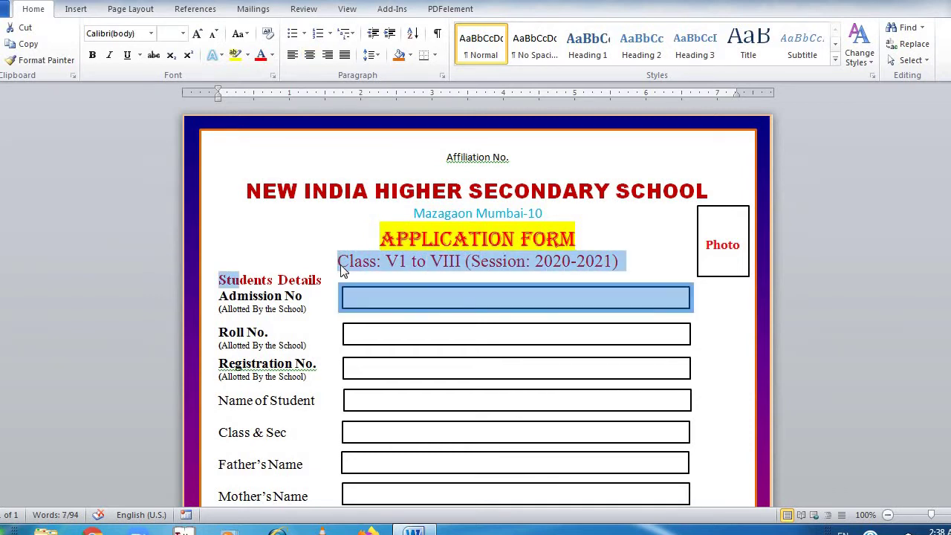
key(Left)
key(shift+Right)
key(shift+Right)
key(shift+Right)
key(shift+Right)
key(shift+Right)
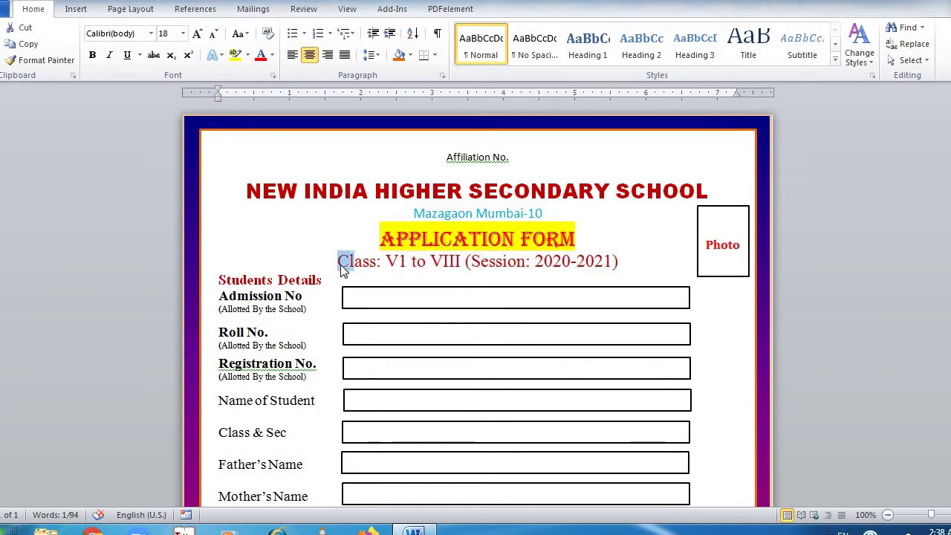
key(shift+Right)
key(shift+Right)
key(shift+Right)
key(shift+Right)
key(shift+Right)
key(shift+Right)
key(shift+Right)
key(shift+Right)
key(shift+Right)
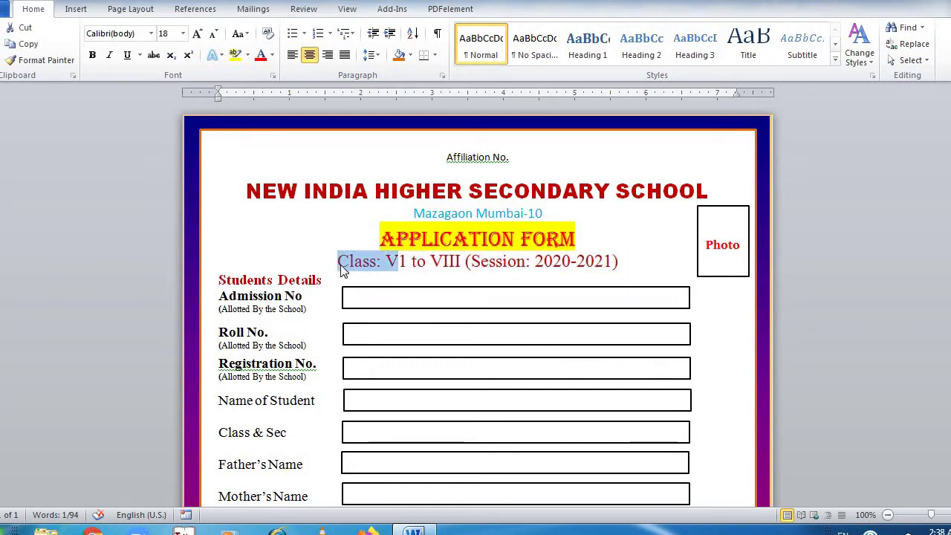
key(shift+Right)
key(shift+Right)
key(shift+Right)
key(shift+Right)
key(shift+Right)
key(shift+Right)
key(shift+Right)
key(shift+Right)
key(shift+Right)
key(shift+Right)
key(shift+Right)
key(shift+Right)
key(shift+Right)
key(shift+Right)
key(shift+Right)
key(shift+Right)
key(shift+Right)
key(shift+Right)
key(shift+Right)
key(shift+Right)
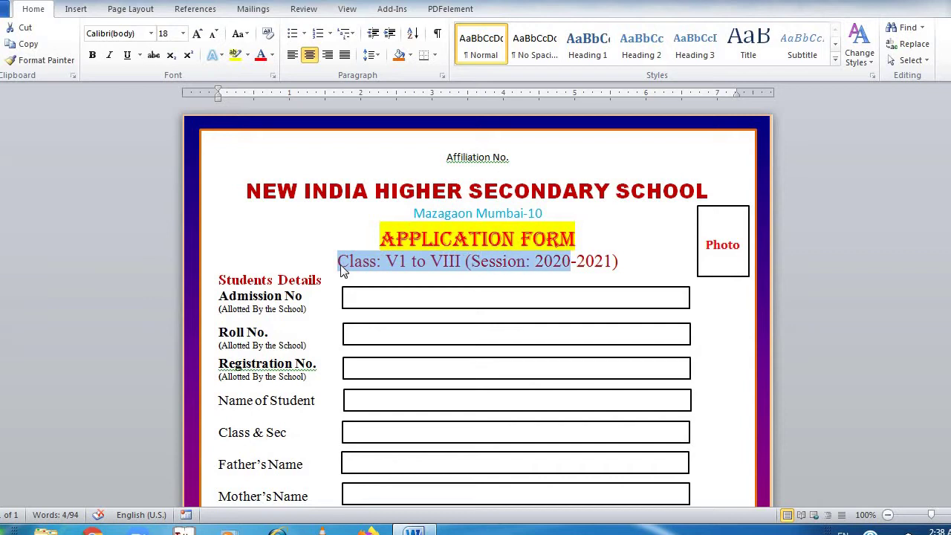
Step: Select the gradient page-border shape, then the Admission word and Allotted note
click(696, 213)
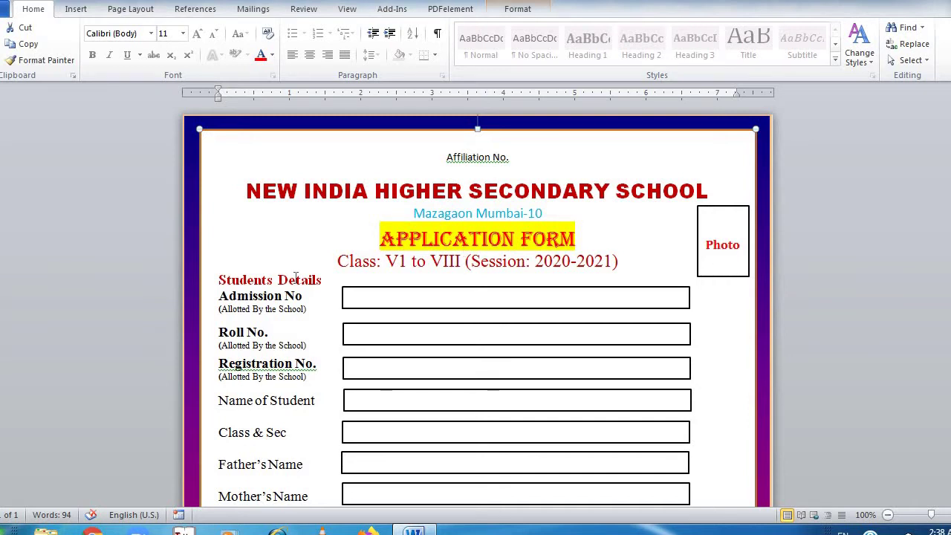
click(296, 277)
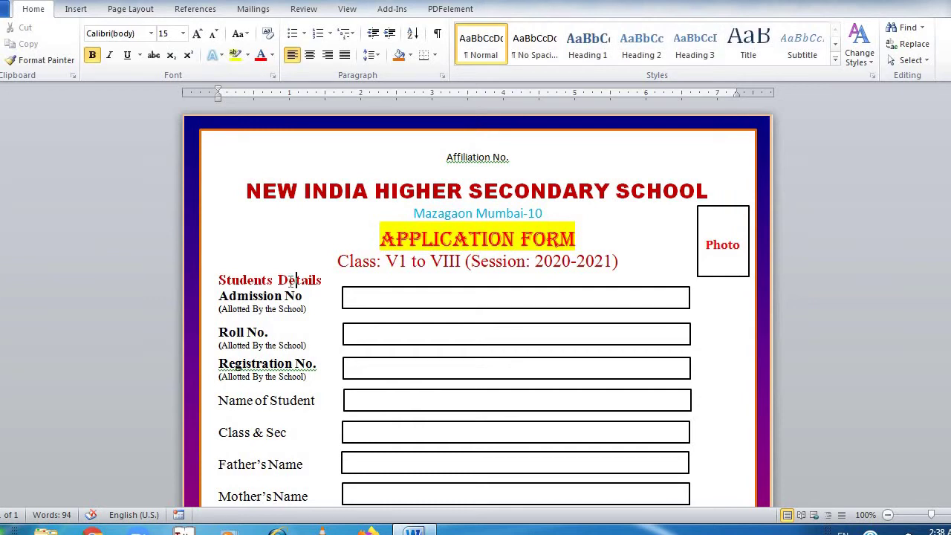
double_click(248, 296)
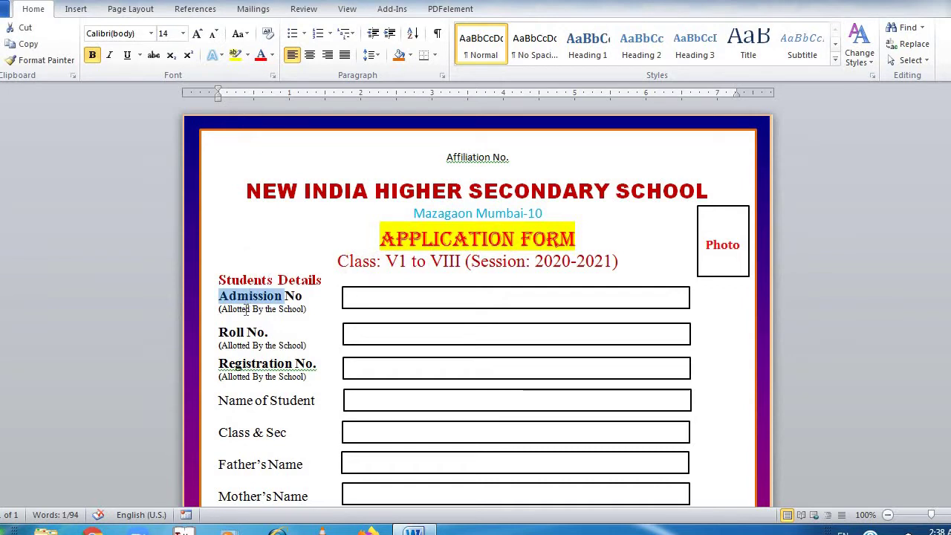
drag(220, 309, 248, 312)
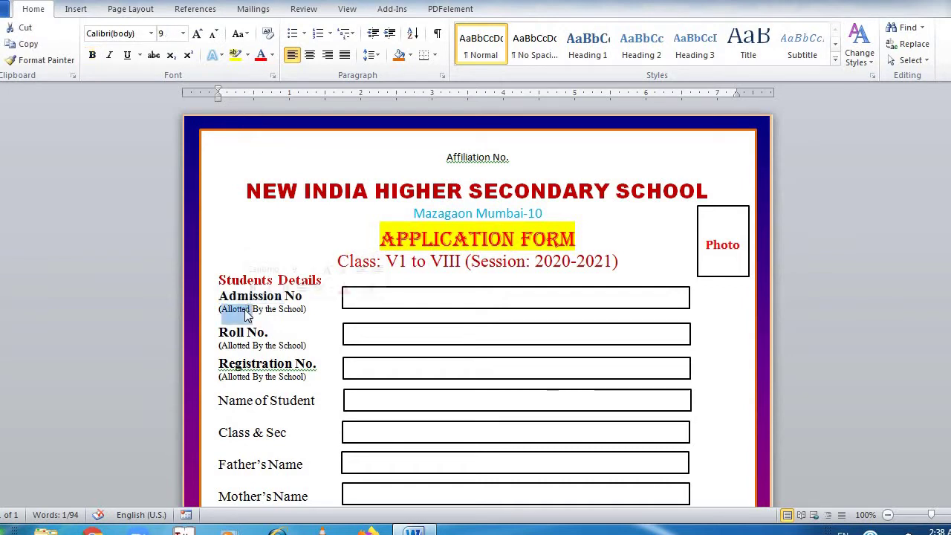
click(357, 300)
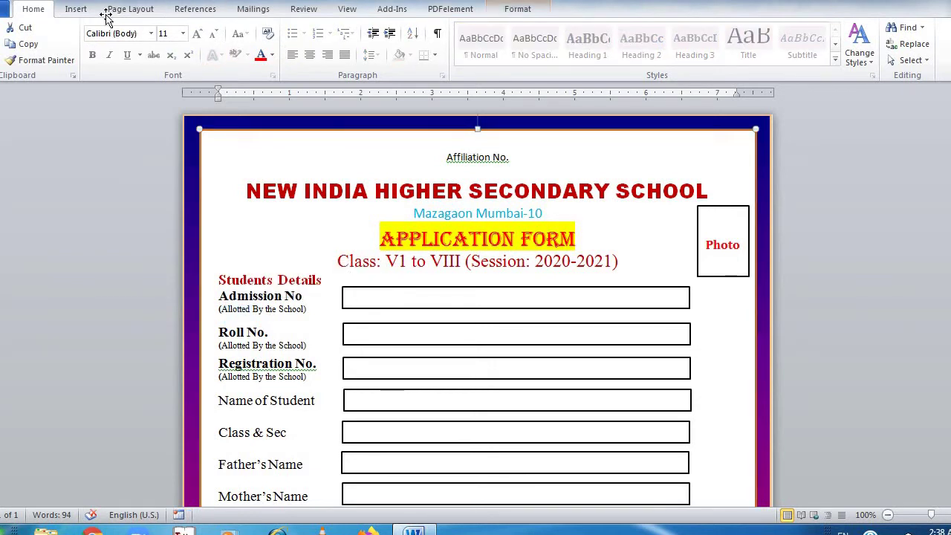
Step: Draw a new rectangle over the Roll No. box from recently used shapes
click(83, 10)
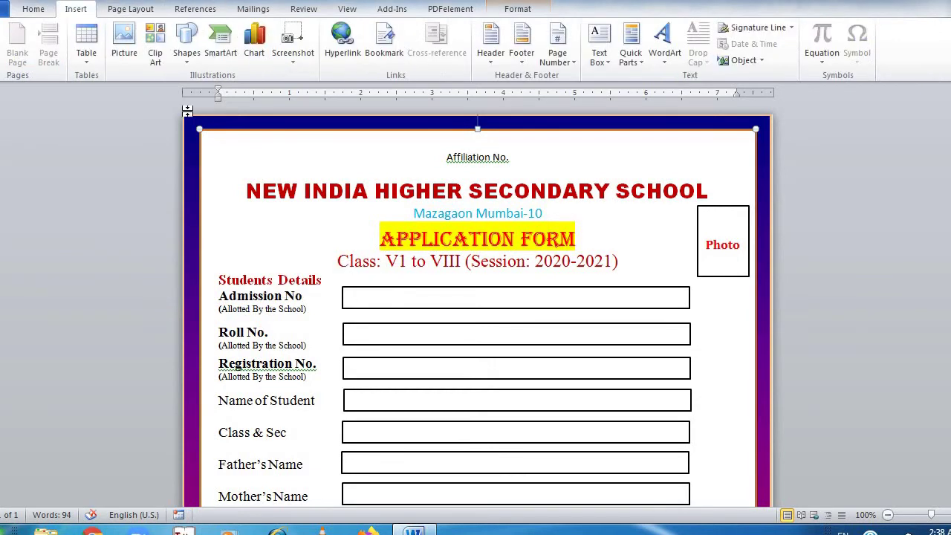
click(195, 65)
click(225, 91)
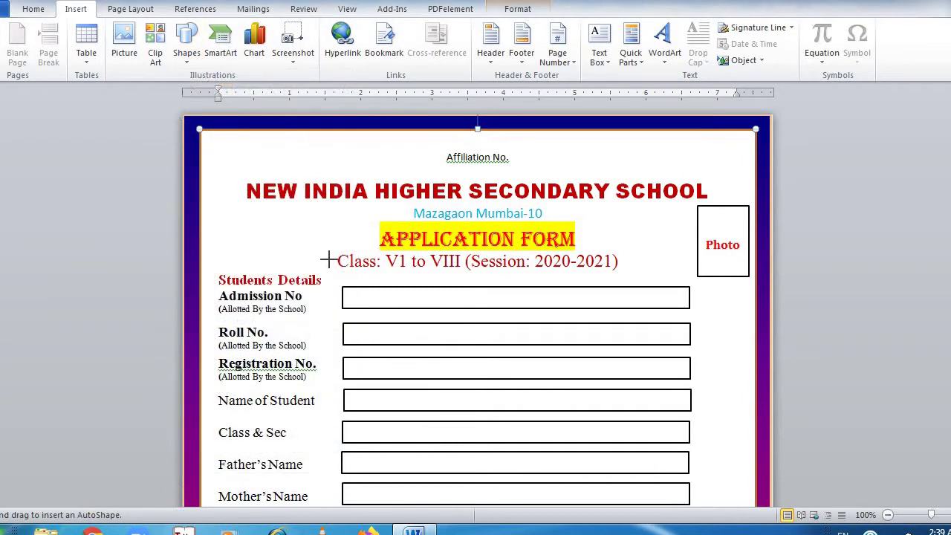
drag(322, 316, 684, 358)
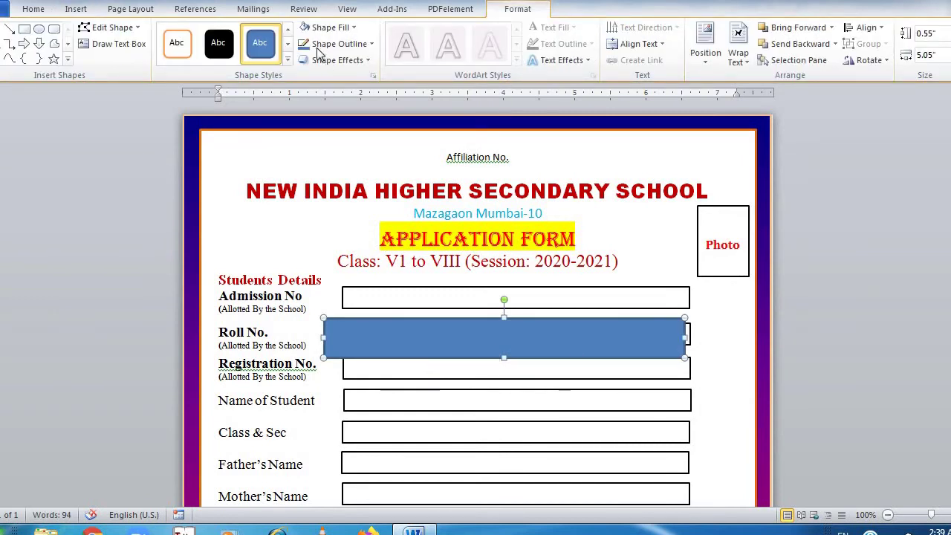
Step: Give the Roll No. box No Fill and a Dark Blue 1½ pt outline
click(344, 33)
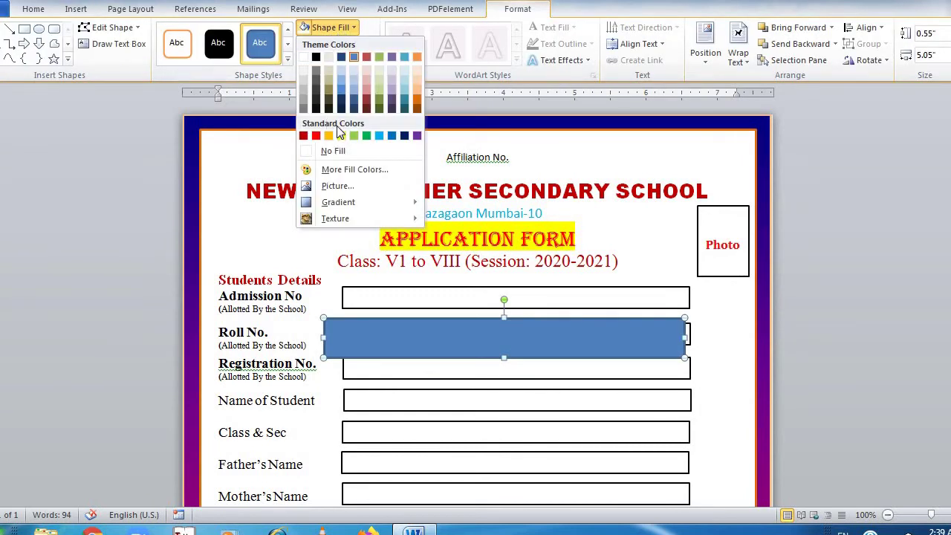
click(336, 150)
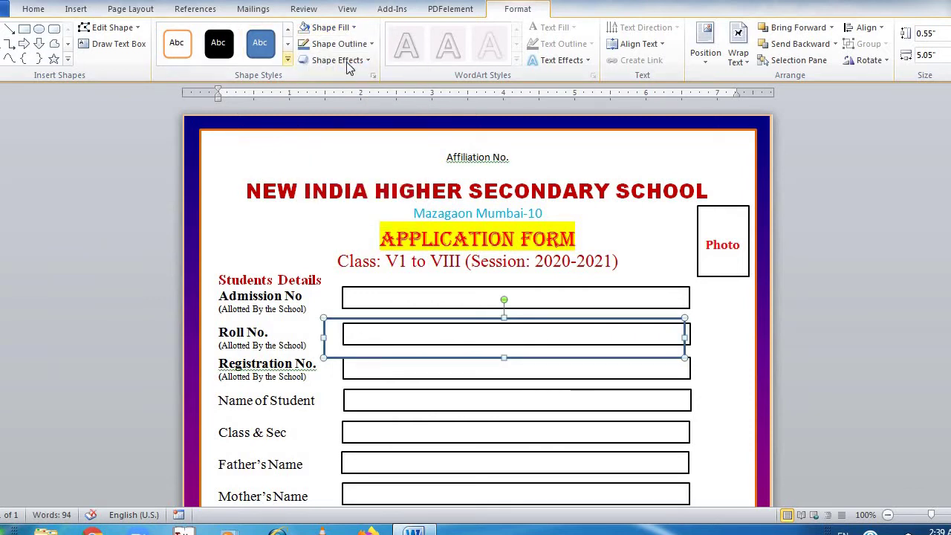
click(371, 44)
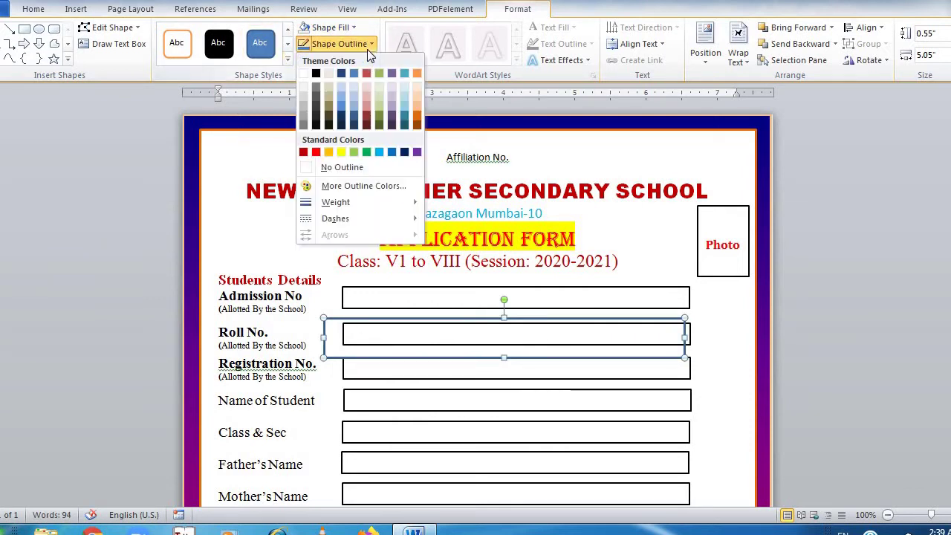
click(405, 152)
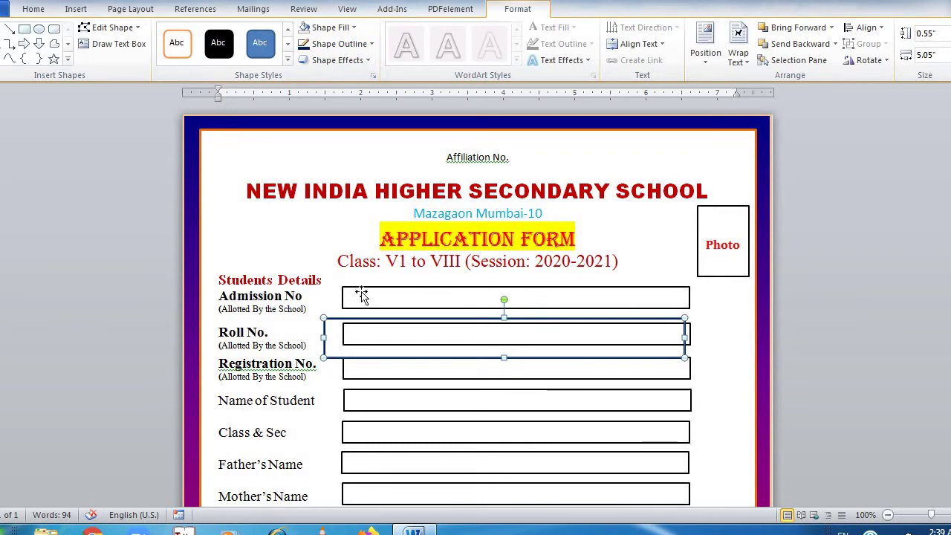
click(360, 42)
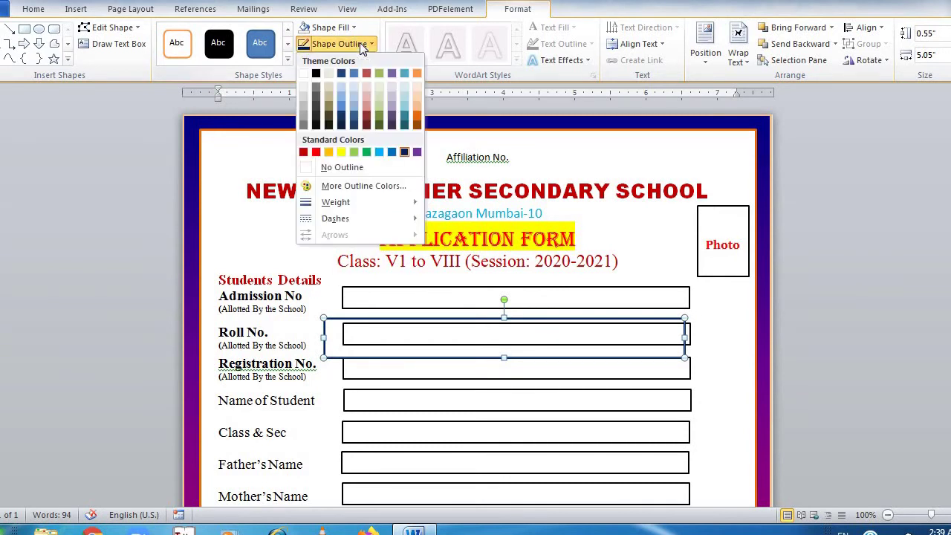
mouse_move(361, 196)
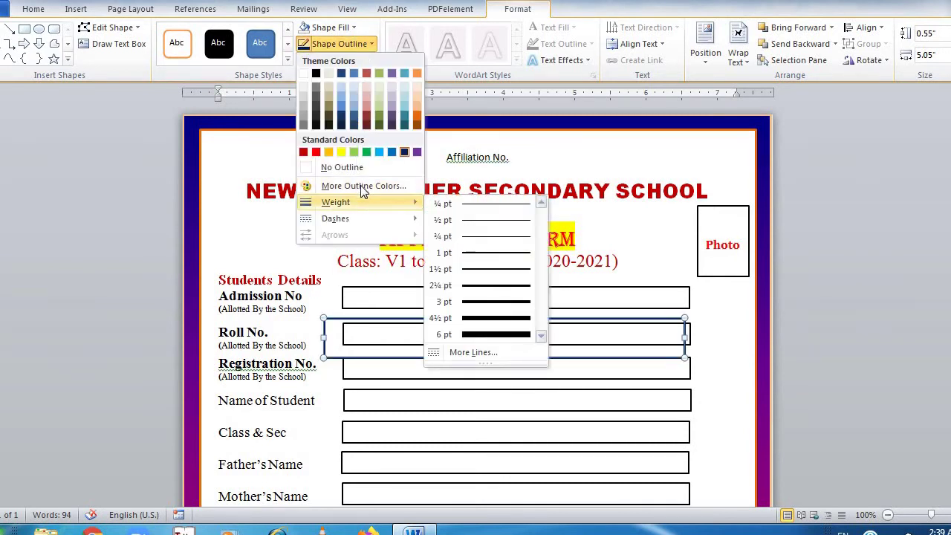
click(451, 268)
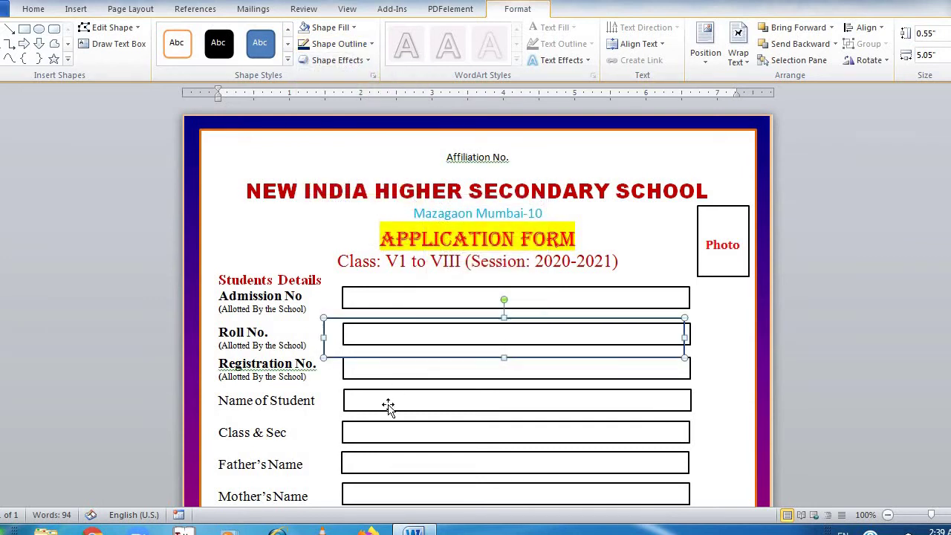
click(355, 320)
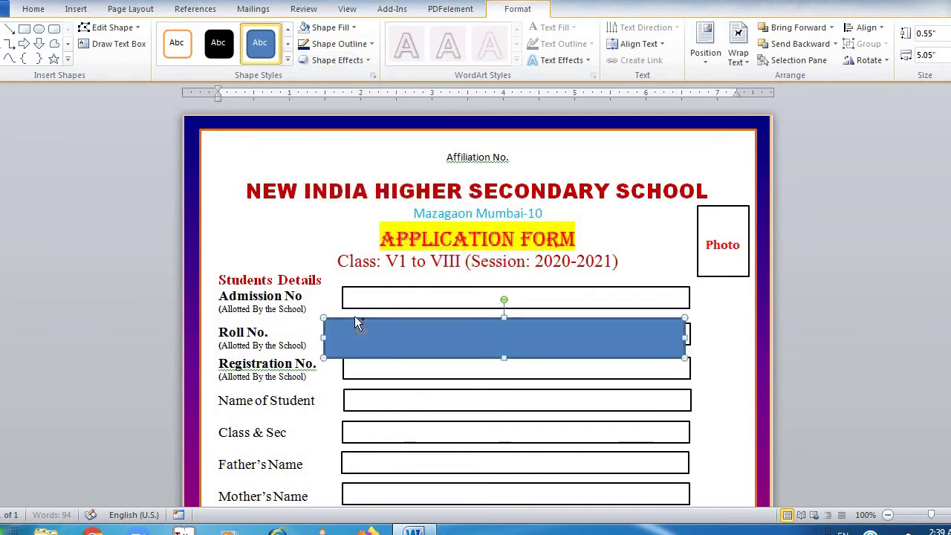
Step: Move through the form labels and backspace 'Sec' out of 'Class & Sec'
click(275, 336)
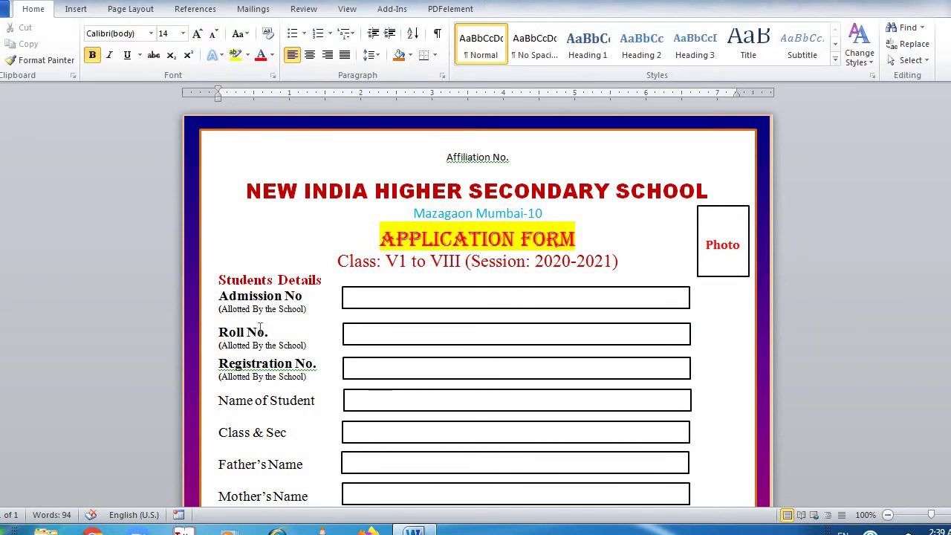
click(259, 344)
click(257, 364)
click(255, 400)
click(260, 465)
scroll(260, 475, down, 1)
key(Down)
key(Down)
key(Down)
key(Down)
key(Down)
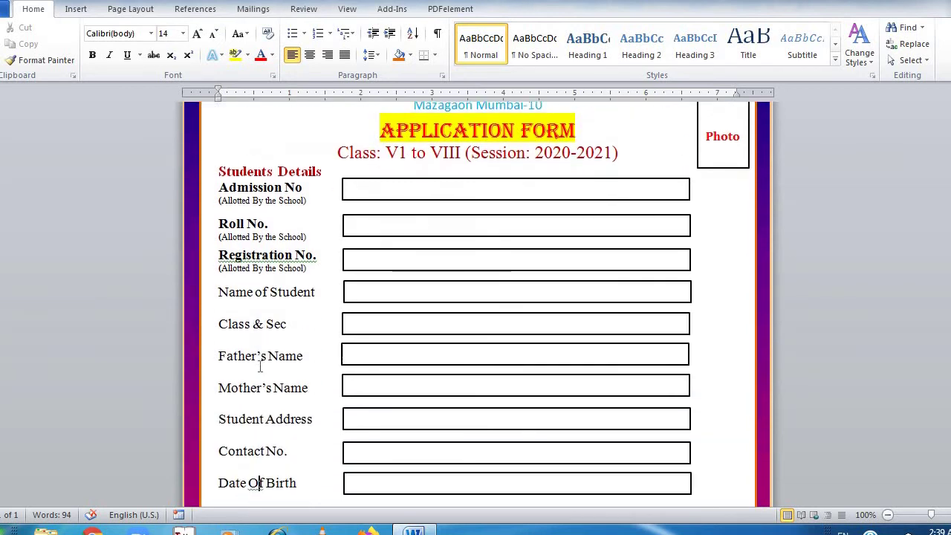
click(285, 315)
key(BackSpace)
key(BackSpace)
key(BackSpace)
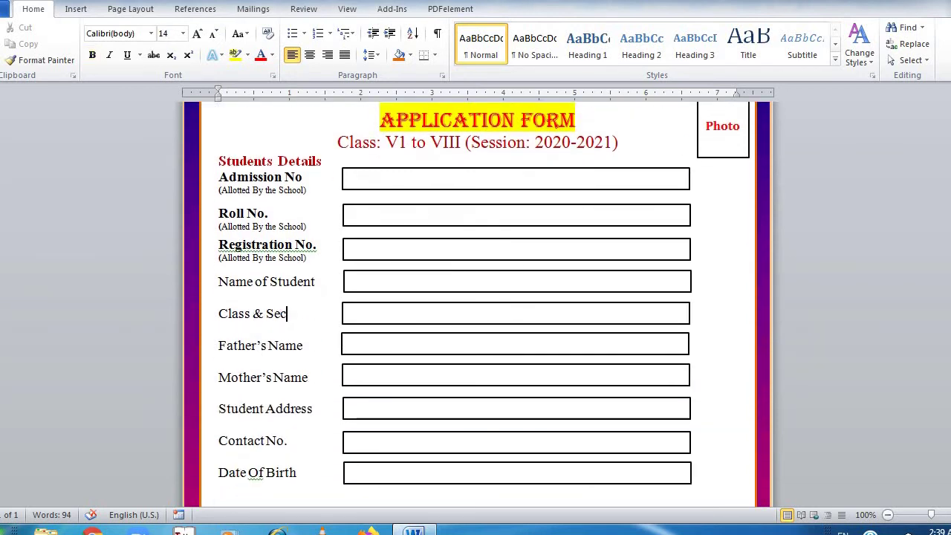
Step: Type 'Div' after 'Class & ' and check the Total Working Days row of the Attendance table
text(Div)
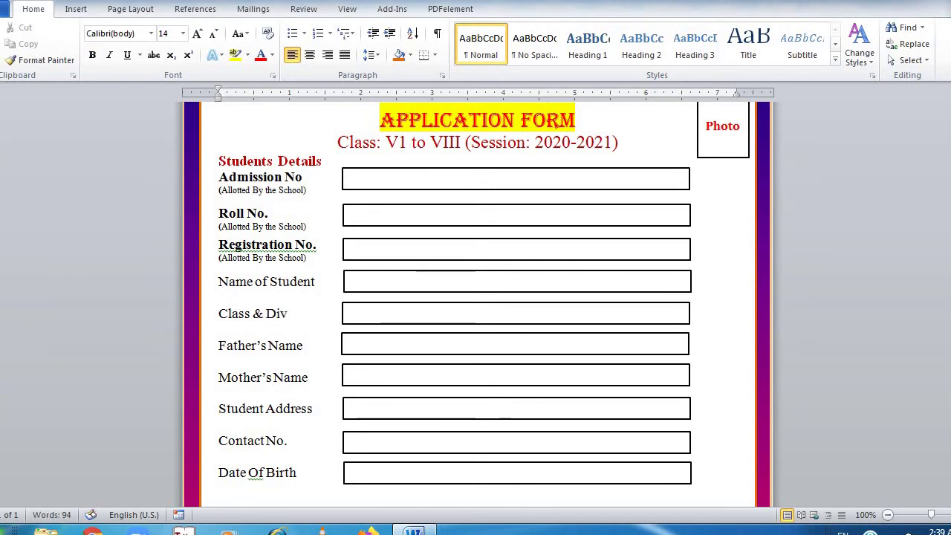
click(292, 377)
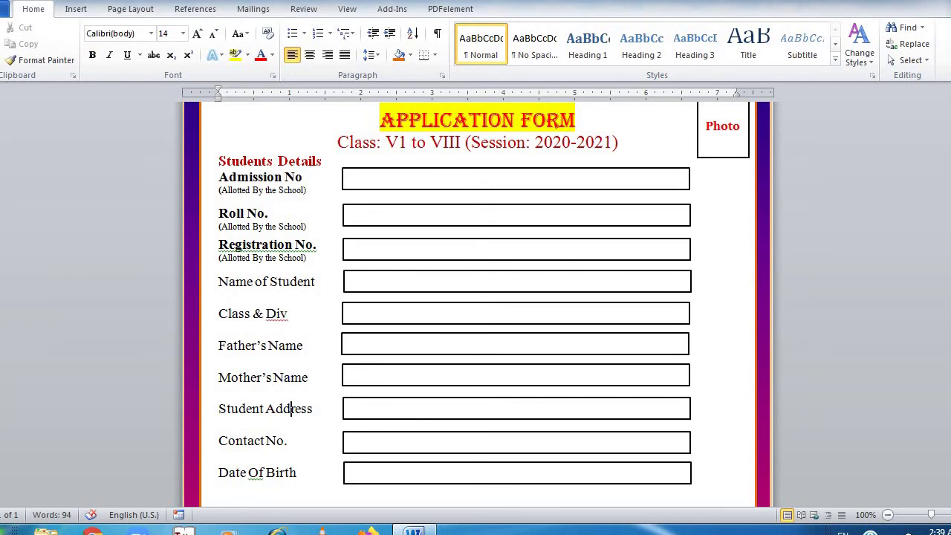
scroll(476, 297, down, 1)
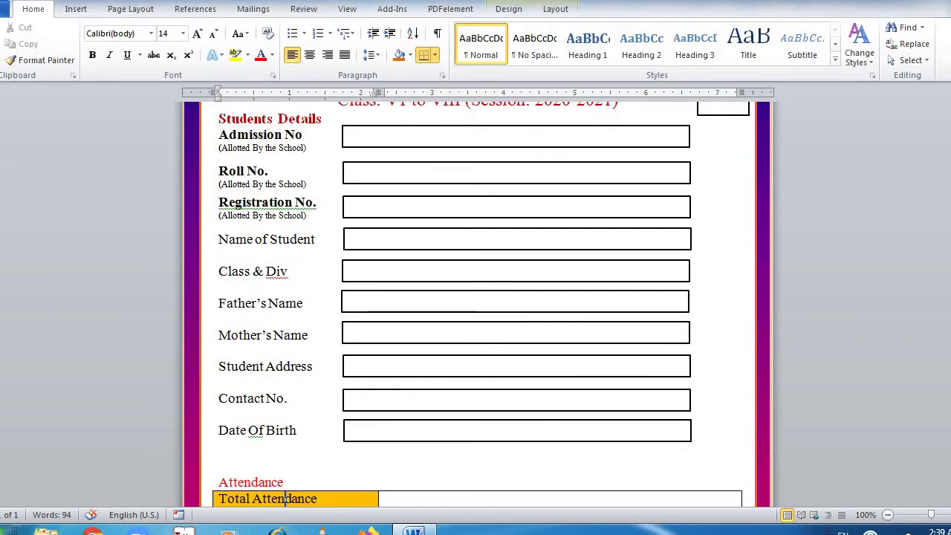
drag(285, 482, 272, 482)
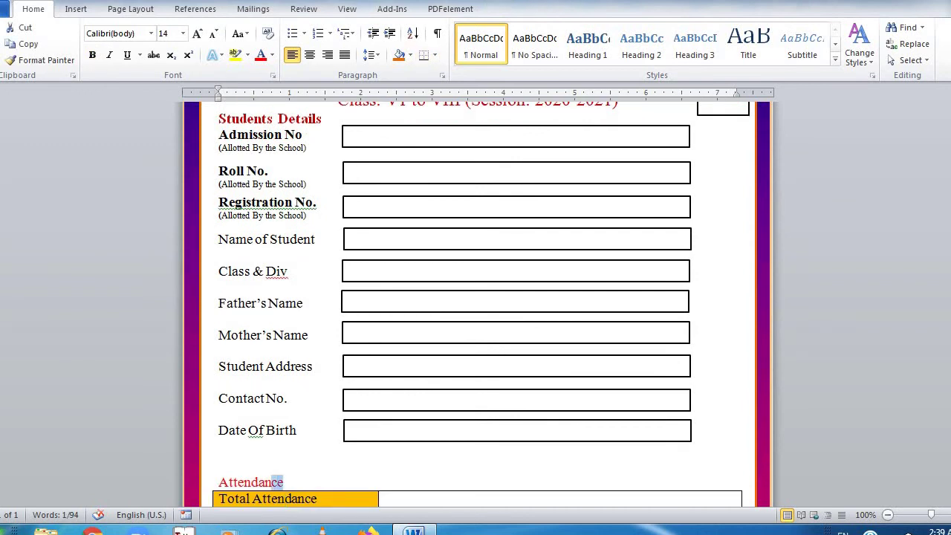
key(Down)
key(Down)
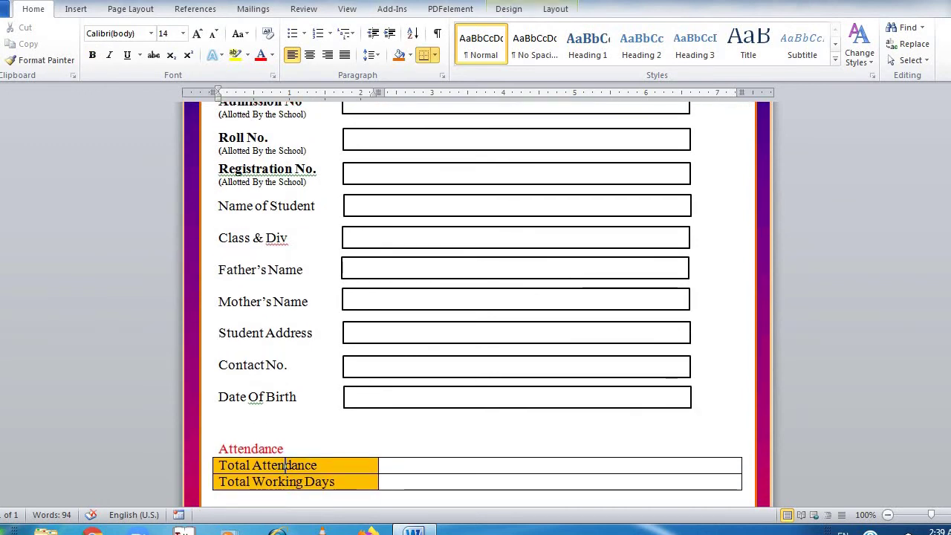
key(Down)
key(Down)
key(Up)
key(Up)
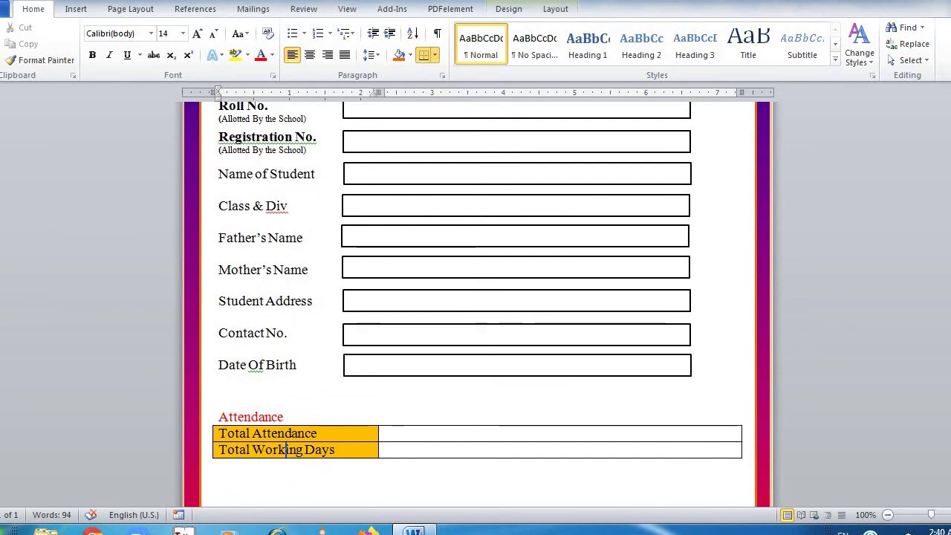
Step: Open the Insert table grid and close it without inserting a table
click(76, 12)
click(88, 60)
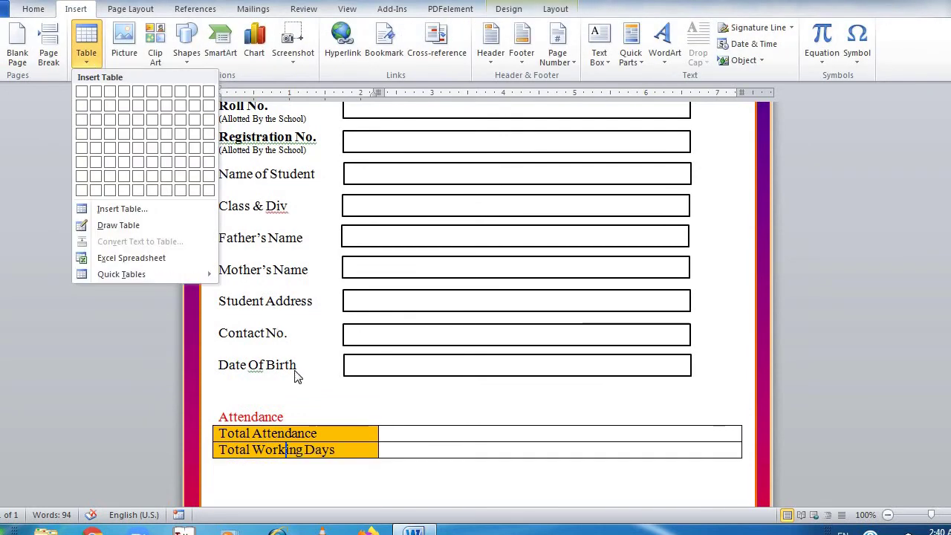
key(Escape)
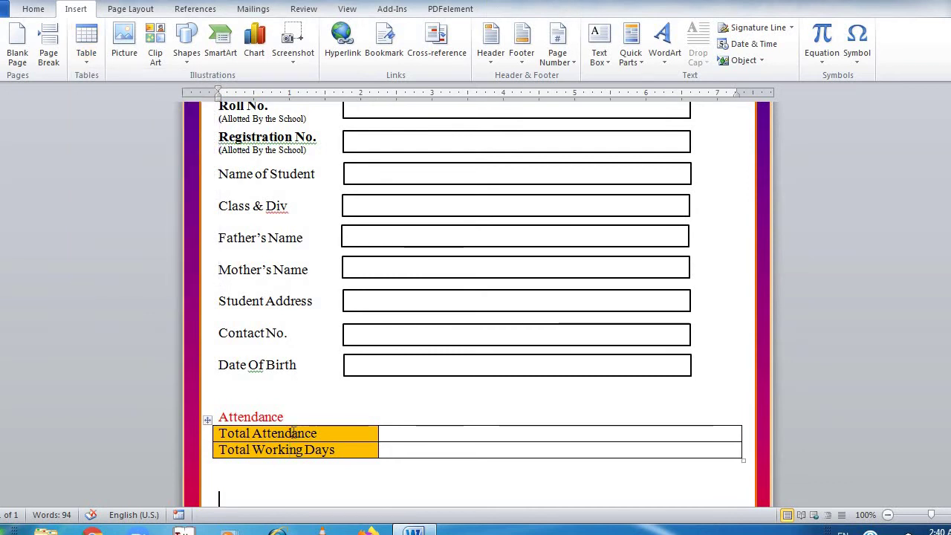
scroll(292, 437, down, 1)
scroll(293, 435, down, 1)
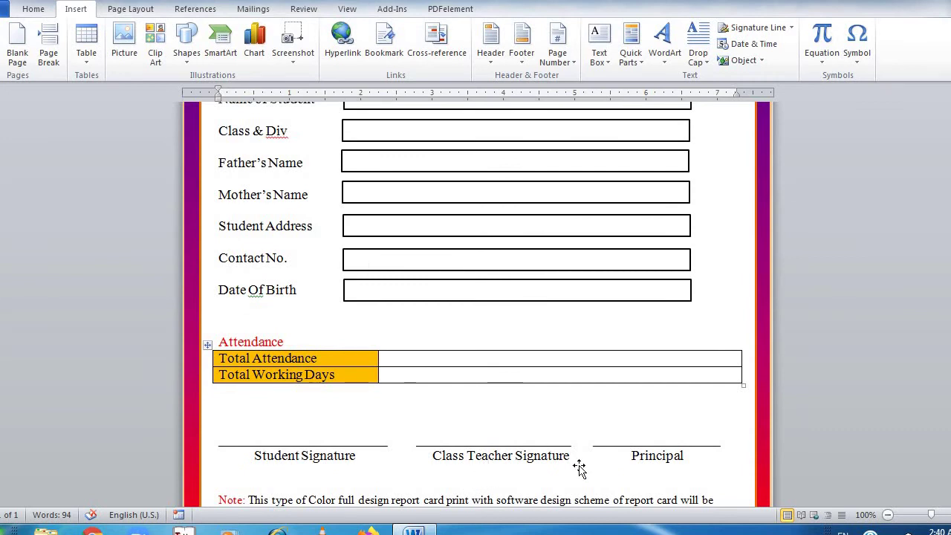
key(Down)
key(Down)
key(Down)
key(Down)
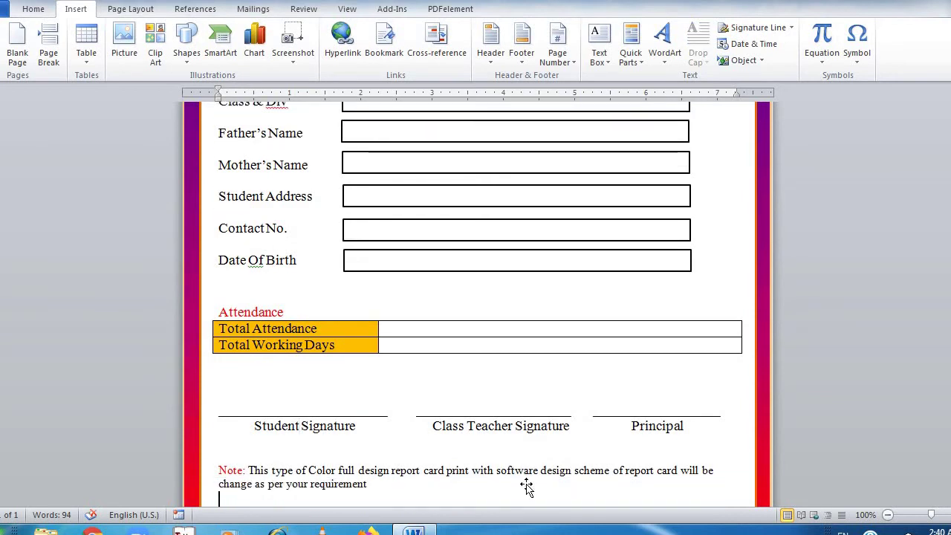
key(Up)
key(Up)
key(Up)
key(Up)
key(Up)
key(Up)
key(Up)
key(Up)
scroll(527, 483, up, 7)
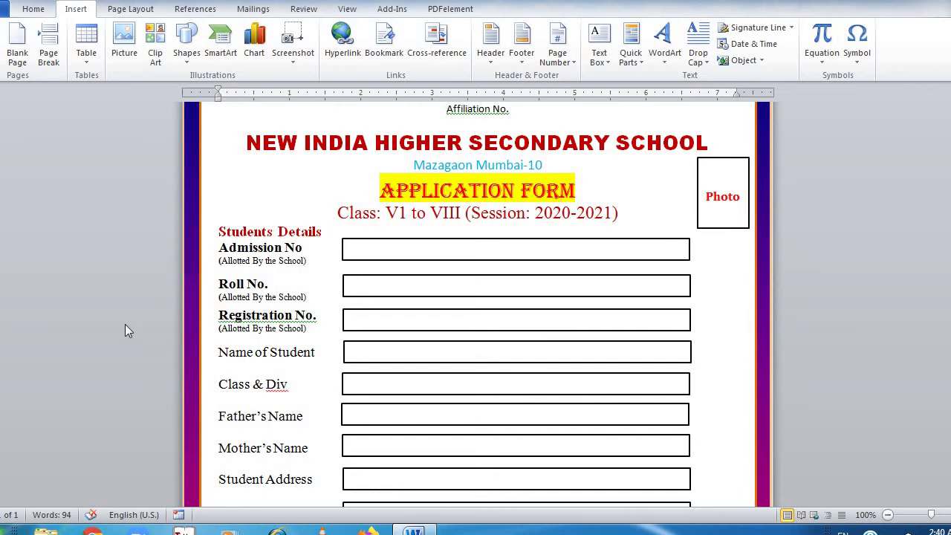
Step: Start a new blank Word document from the Start menu and maximise Document2
click(12, 529)
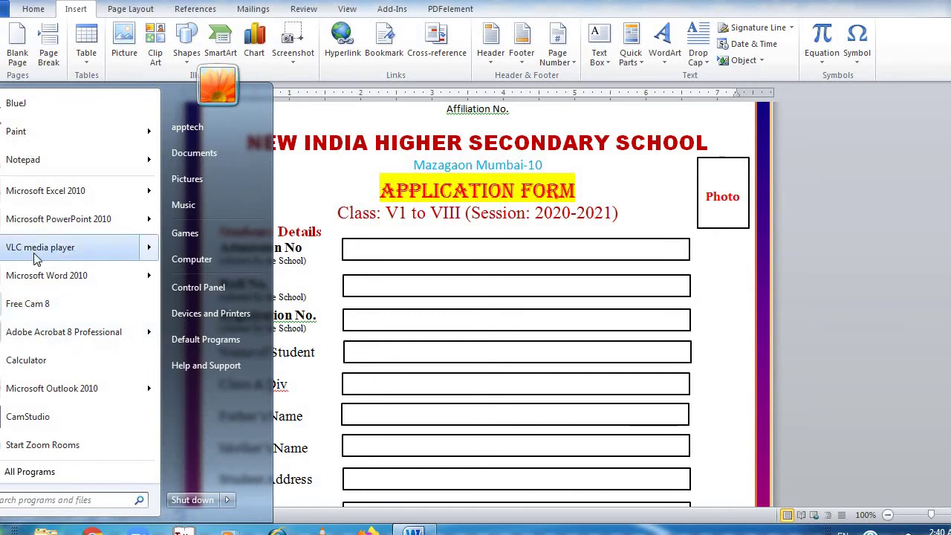
click(35, 282)
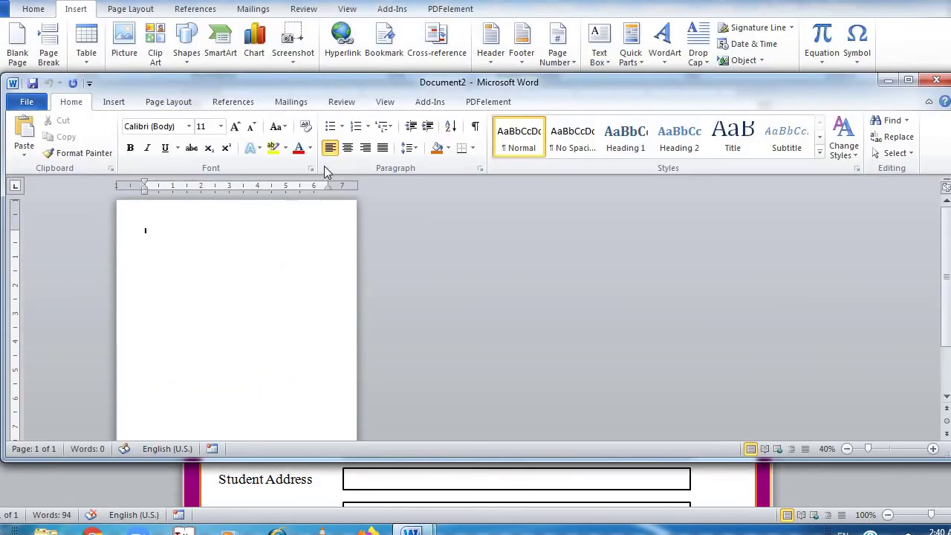
double_click(326, 84)
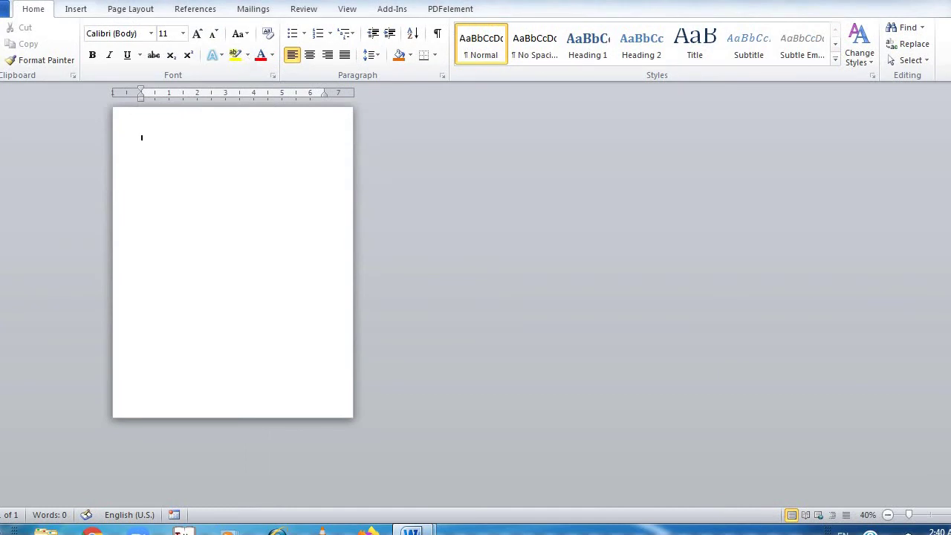
click(79, 13)
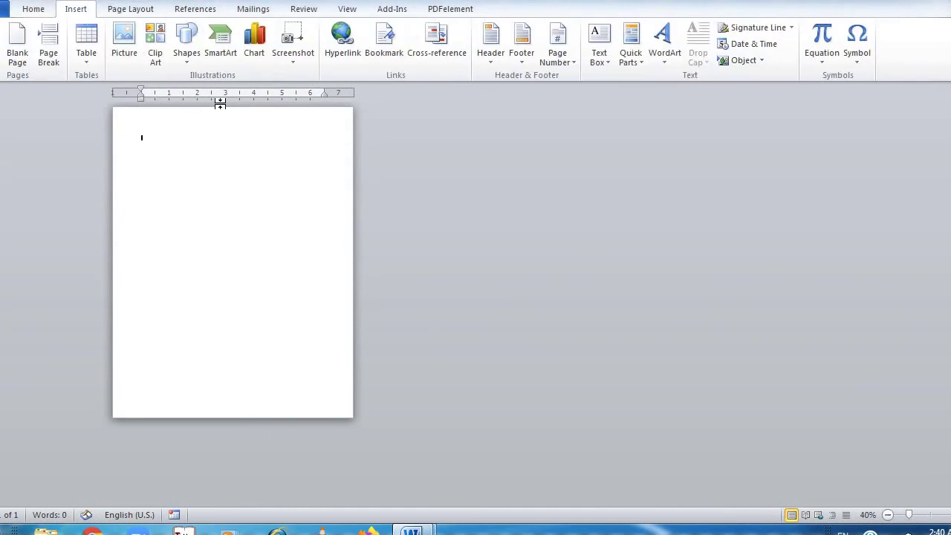
Step: Draw a page-covering rectangle about 10.89 by 8.74 inches, widened slightly past the left edge
click(190, 58)
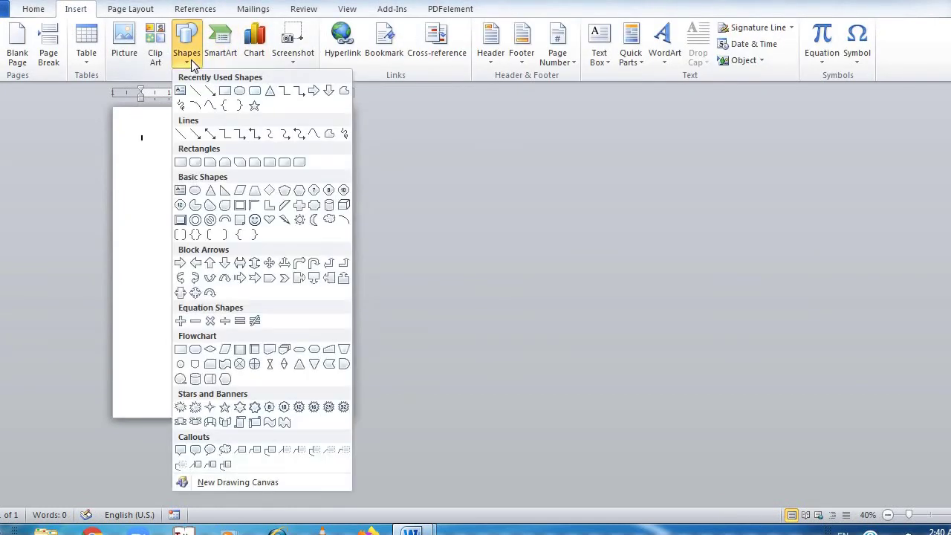
click(224, 90)
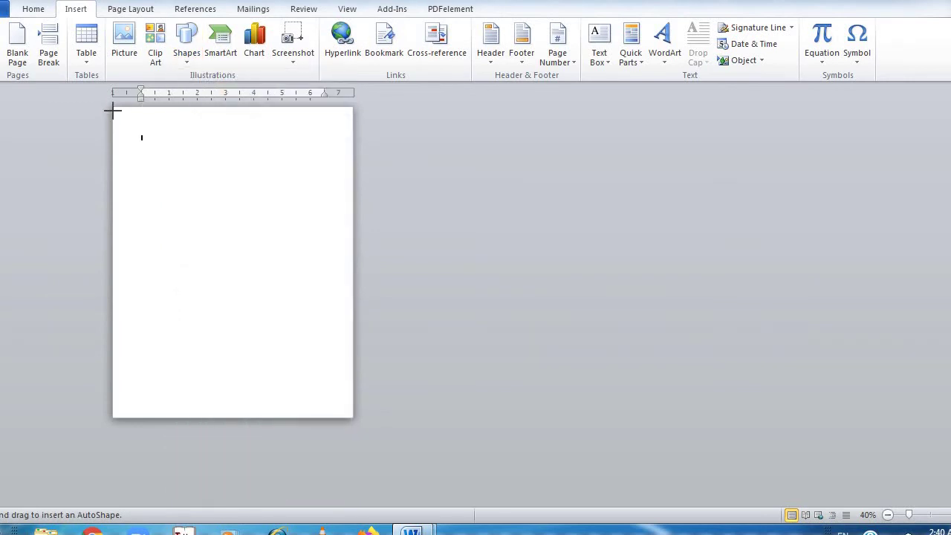
mouse_move(115, 109)
mouse_down()
mouse_move(210, 312)
mouse_move(282, 401)
mouse_move(355, 416)
mouse_up()
drag(114, 262, 109, 264)
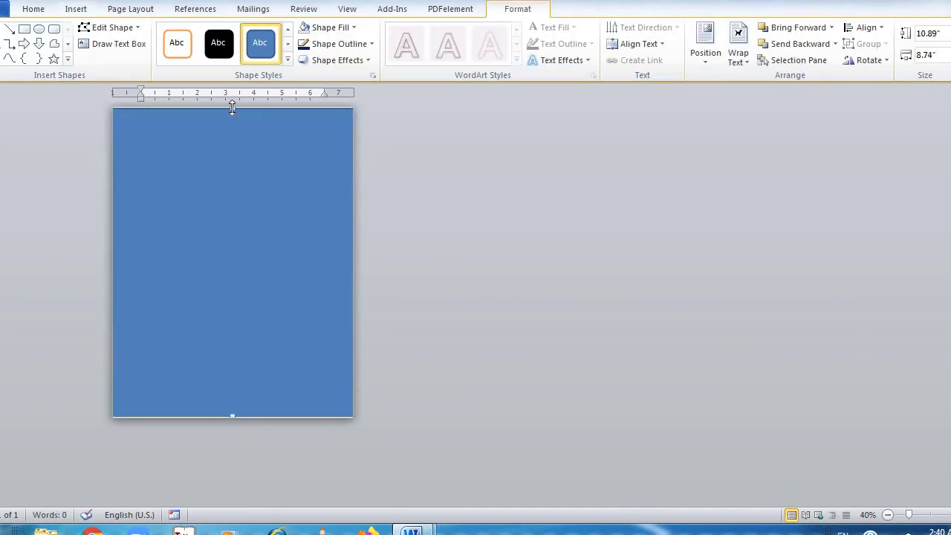
click(250, 185)
click(251, 188)
Step: Apply the first preset gradient fill, dark blue through purple and red to orange
click(353, 29)
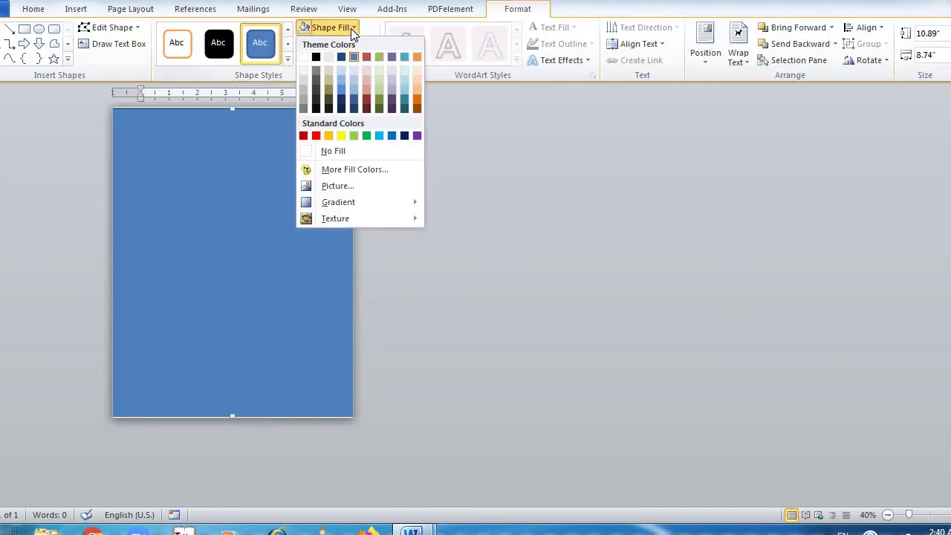
mouse_move(363, 199)
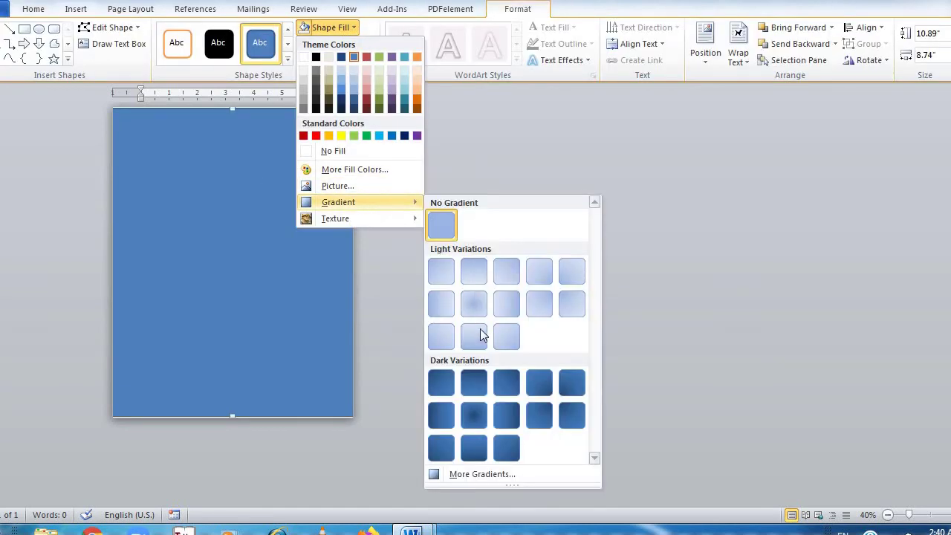
click(472, 475)
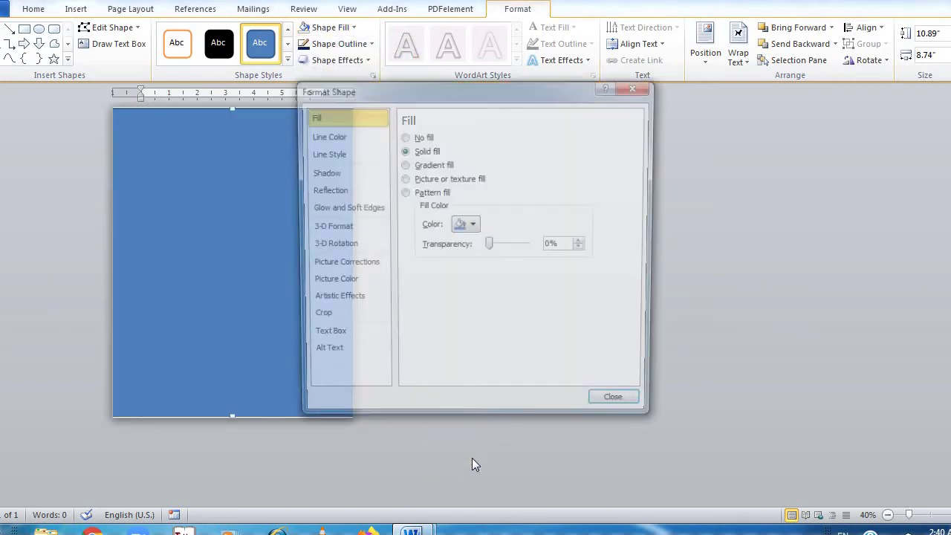
click(404, 193)
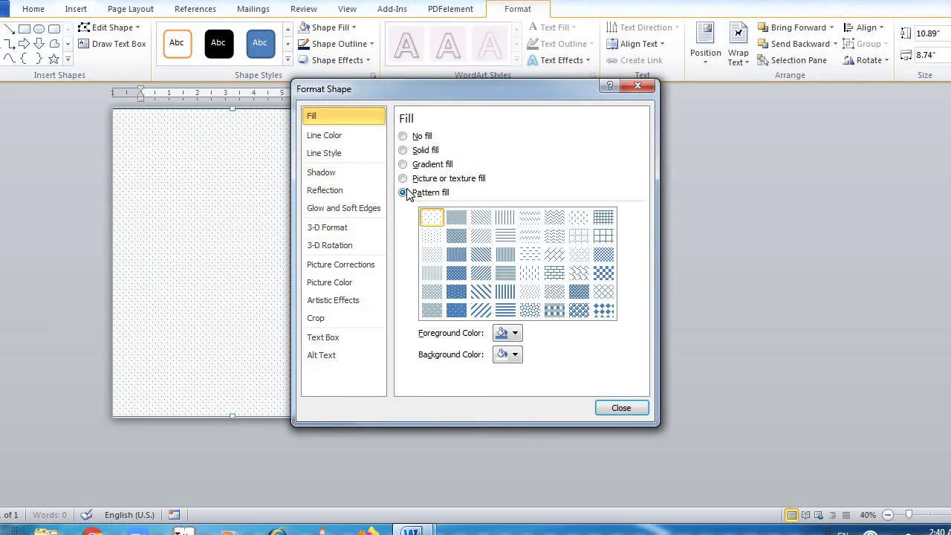
click(403, 164)
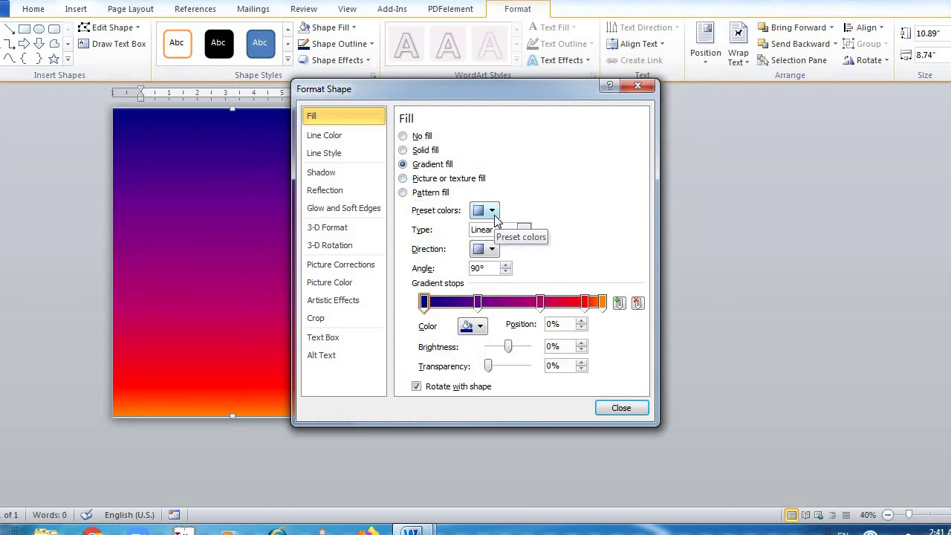
click(492, 211)
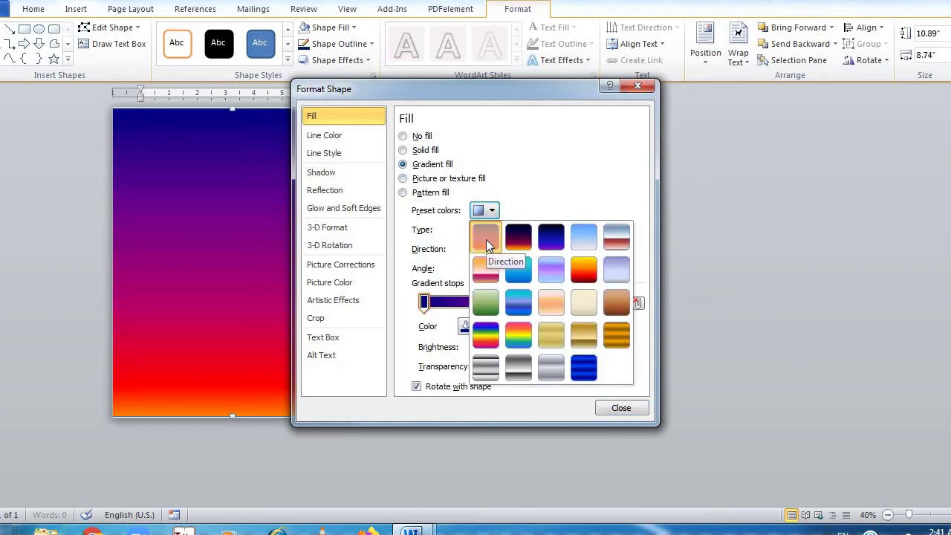
click(485, 211)
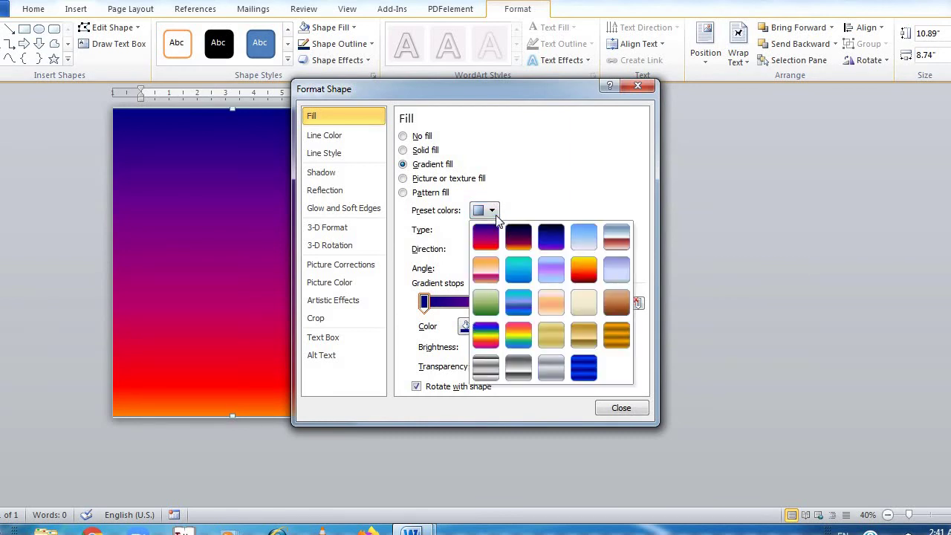
click(488, 239)
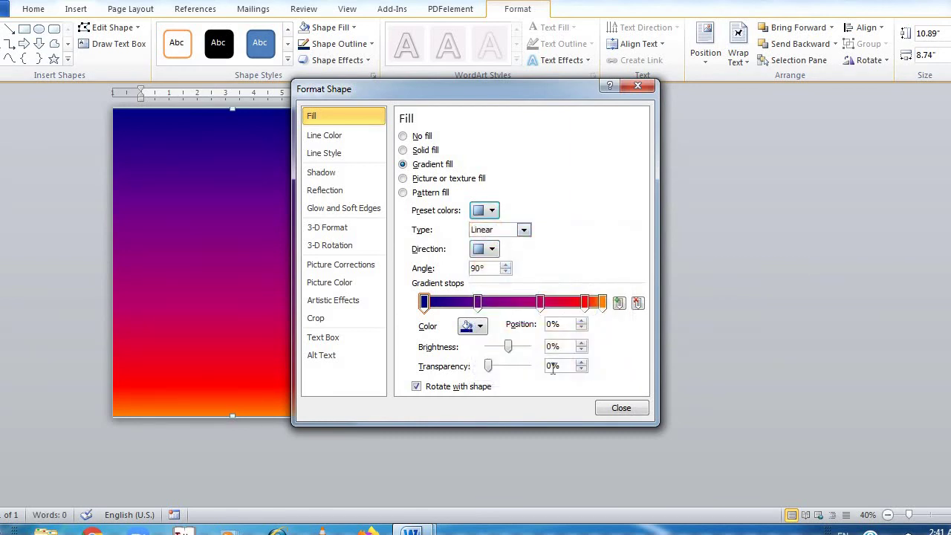
click(614, 413)
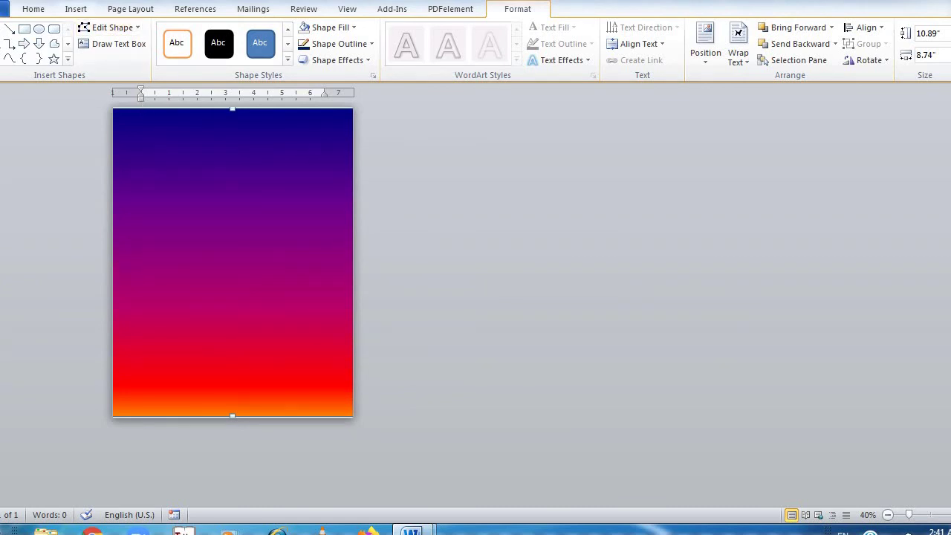
click(73, 11)
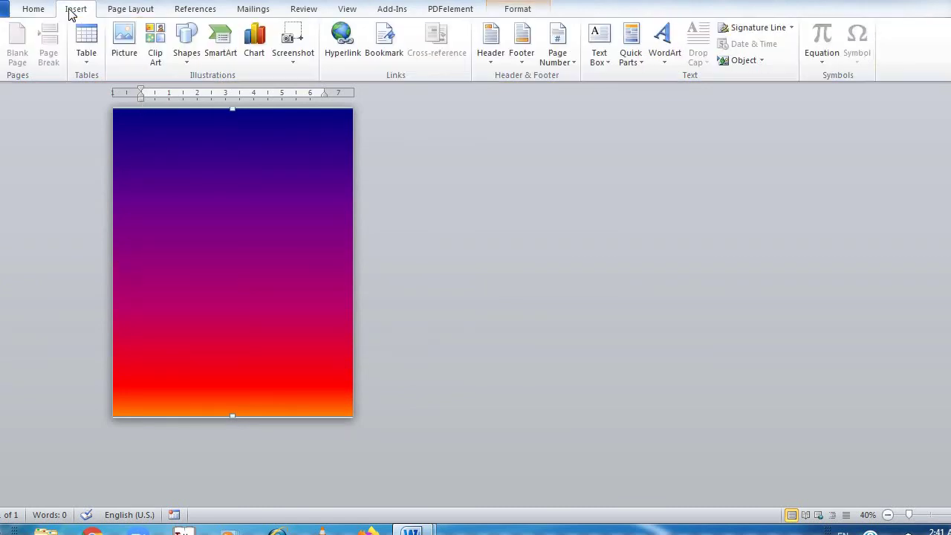
Step: Draw a second rectangle about 10.58 by 8.05 inches, inset within the gradient shape
click(186, 60)
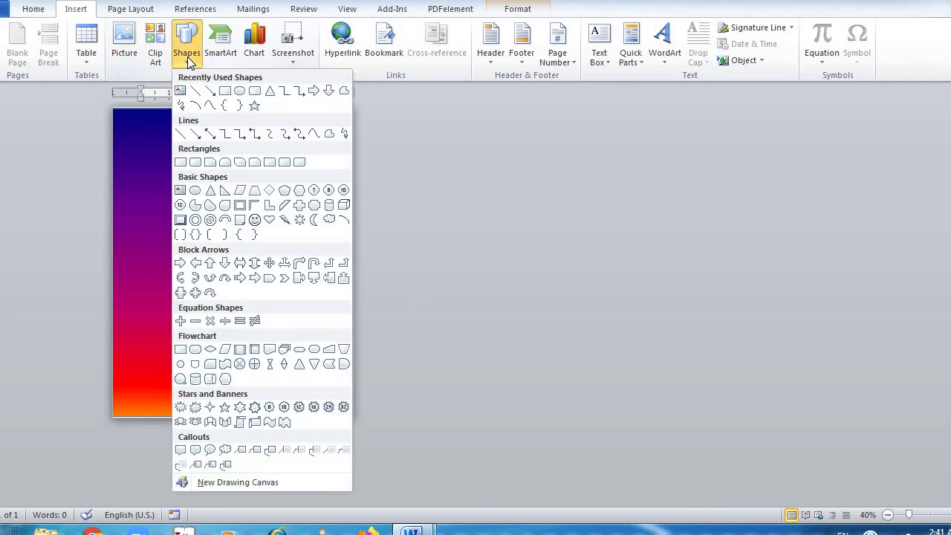
click(224, 91)
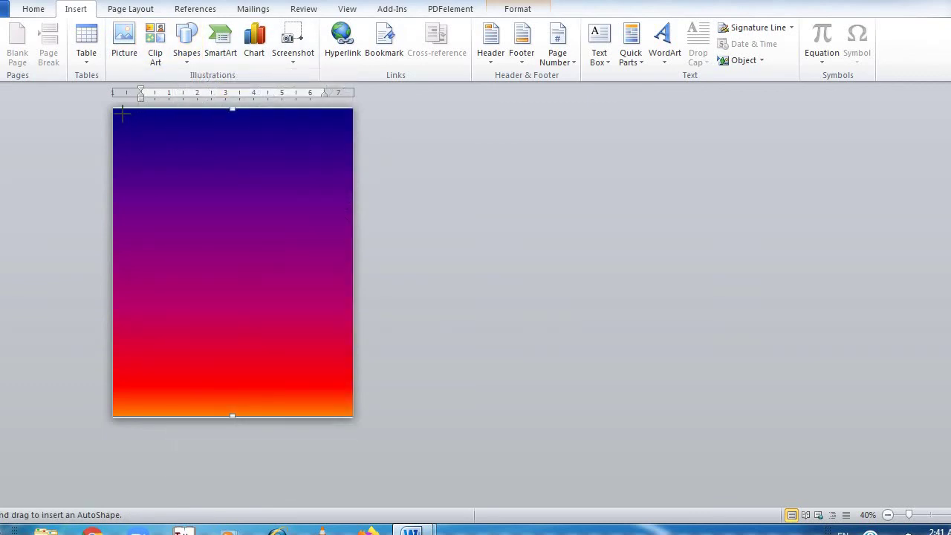
mouse_move(119, 113)
mouse_down()
mouse_move(144, 127)
mouse_move(223, 249)
mouse_move(291, 399)
mouse_move(346, 414)
mouse_up()
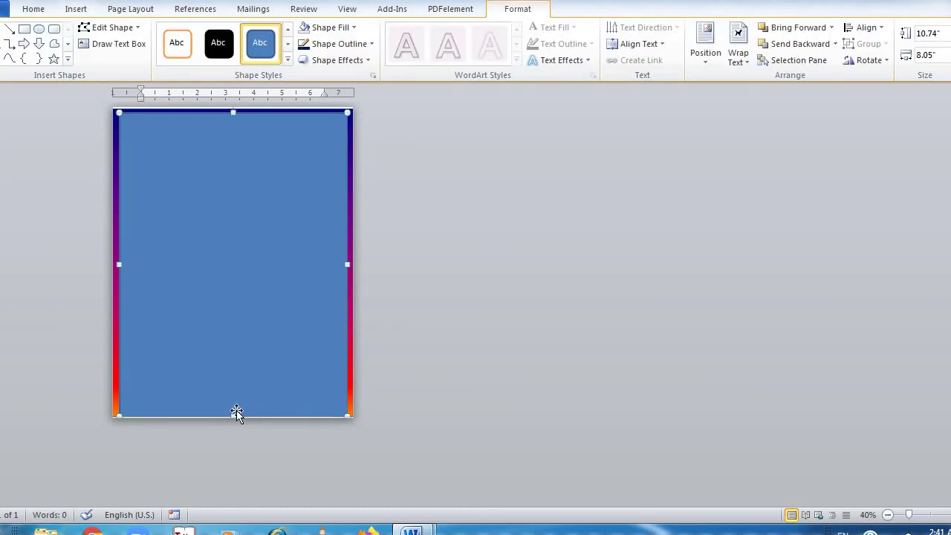
drag(231, 411, 231, 407)
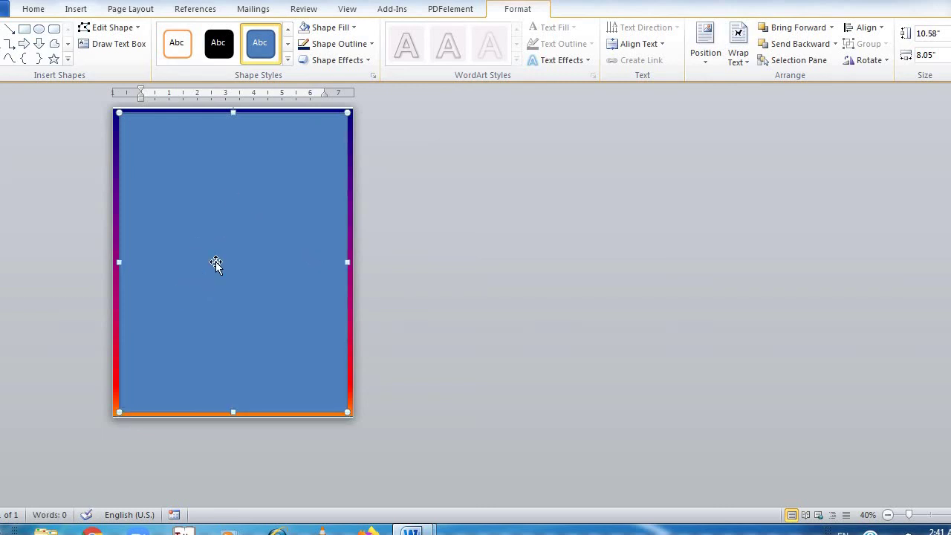
Step: Fill the inner rectangle white, check the border, and return to the APPLICATION FORM document
click(352, 29)
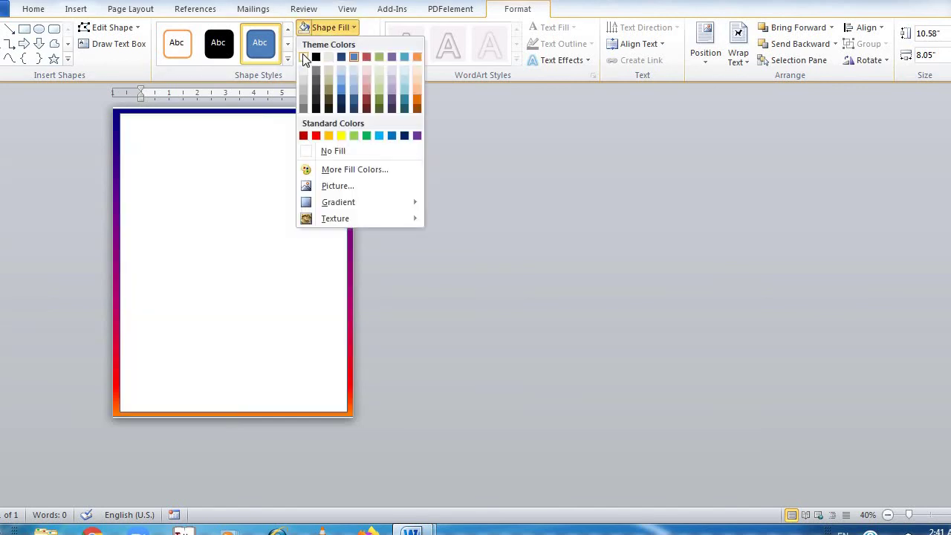
click(305, 58)
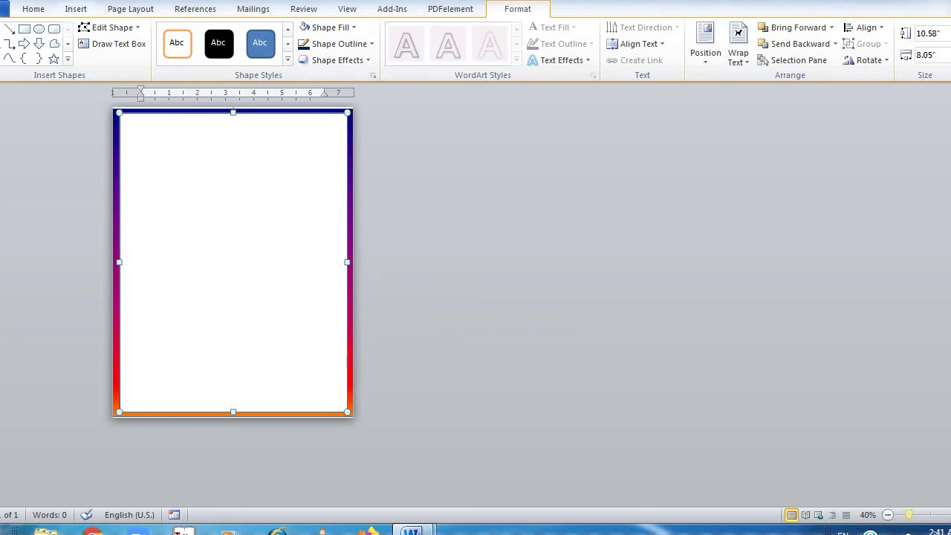
scroll(233, 260, up, 2)
scroll(233, 260, up, 4)
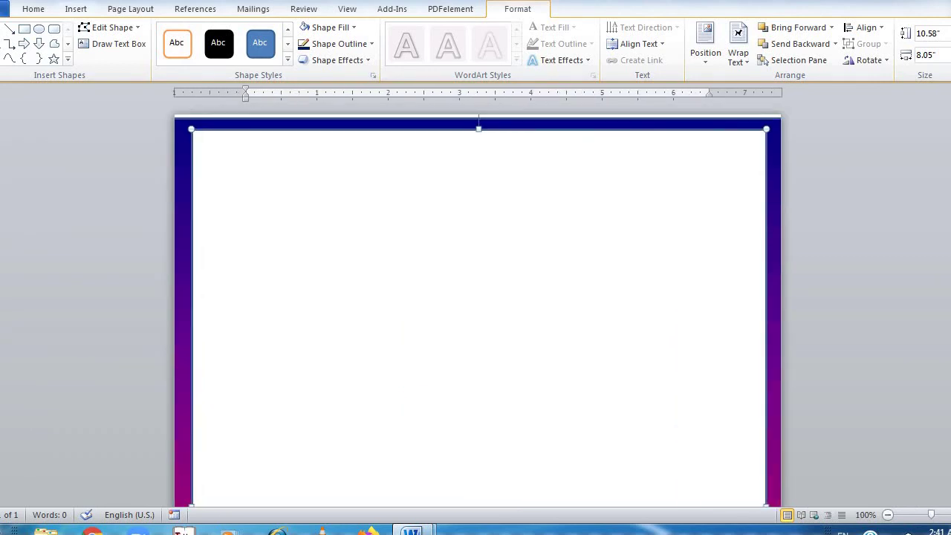
scroll(477, 305, down, 5)
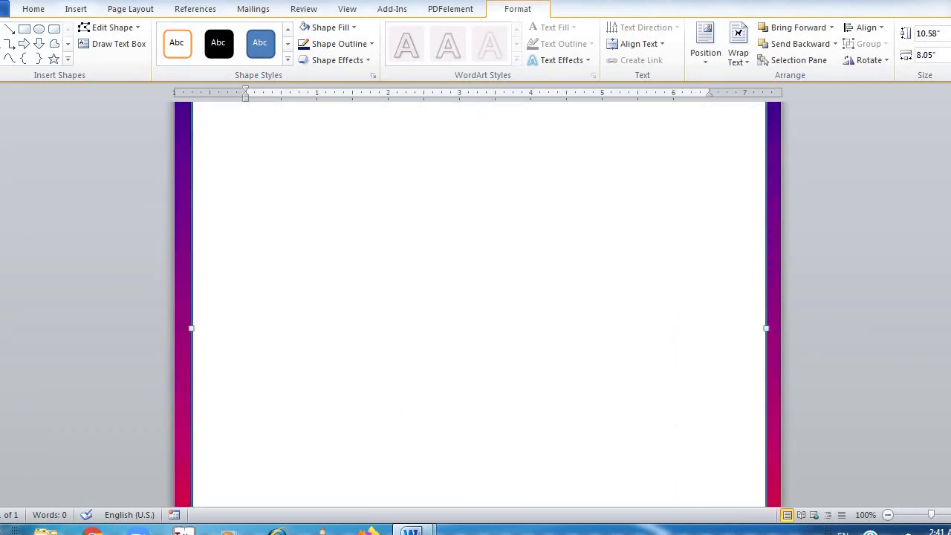
scroll(477, 304, down, 4)
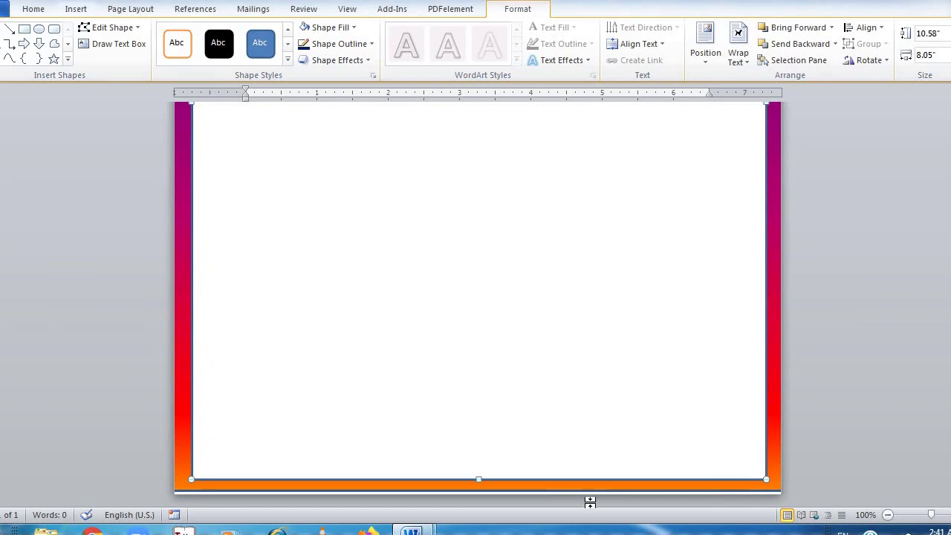
mouse_move(411, 529)
click(353, 448)
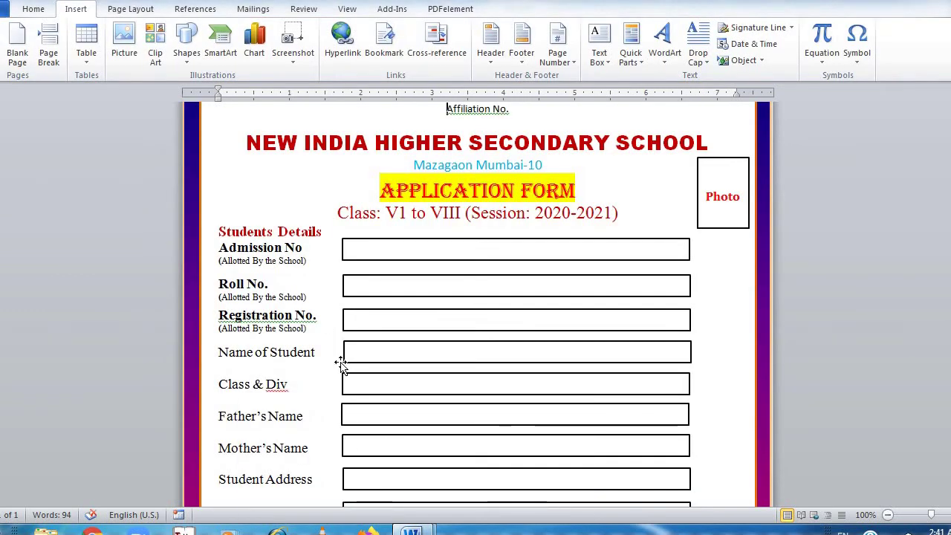